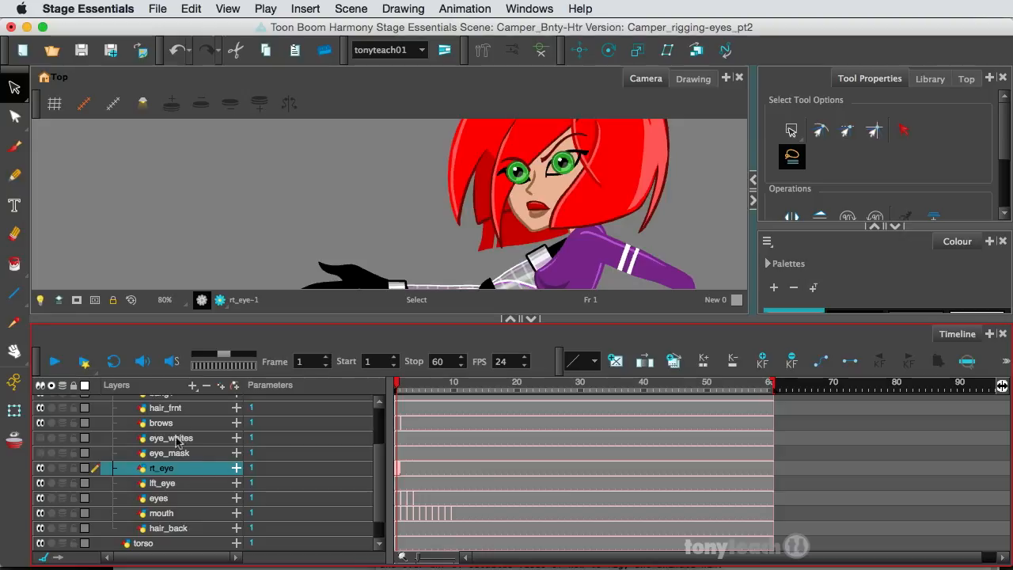
# Step: Show the eye_whites and eye_mask layers and move the eyes layer directly beneath brows
pyautogui.click(180, 504)
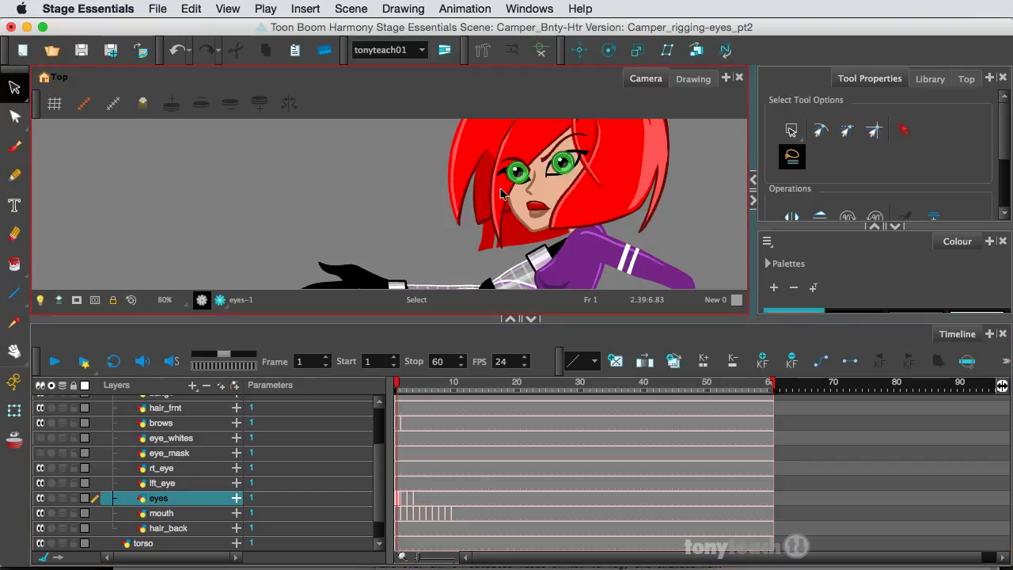
pyautogui.click(39, 453)
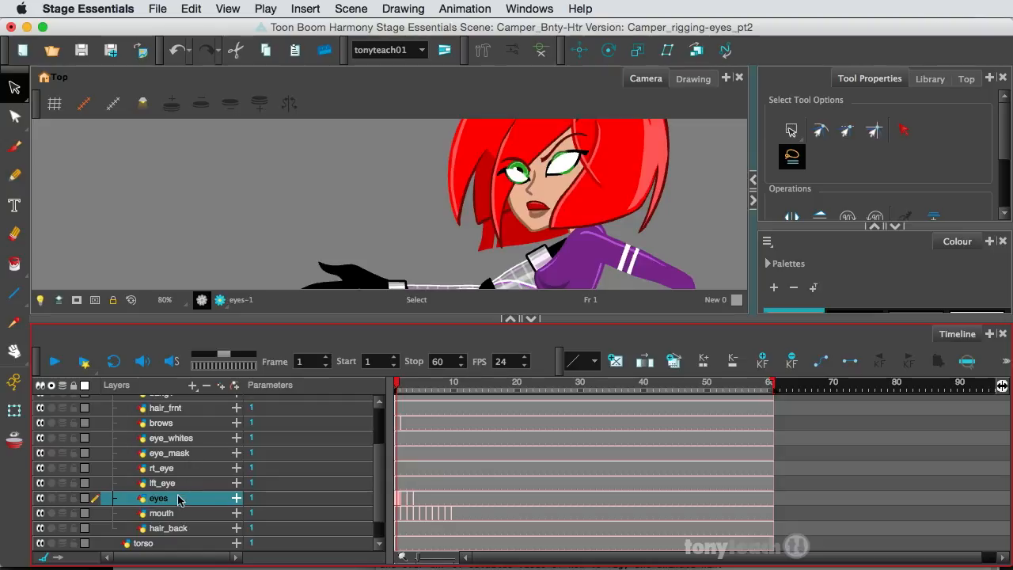
pyautogui.moveTo(183, 501); pyautogui.dragTo(187, 436)
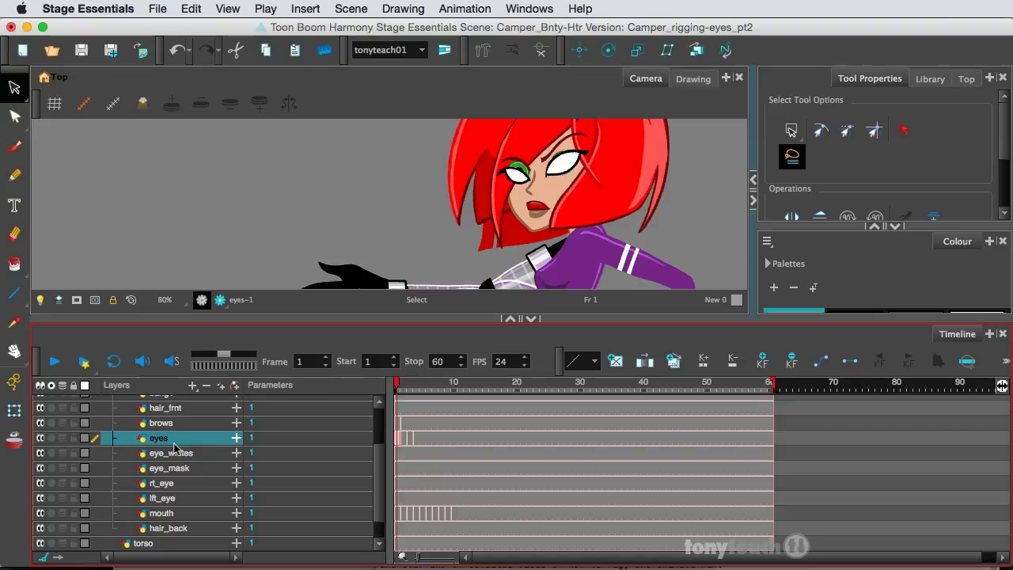
# Step: Move the rt_eye and lft_eye layers together to just beneath eyes, above eye_whites
pyautogui.click(177, 484)
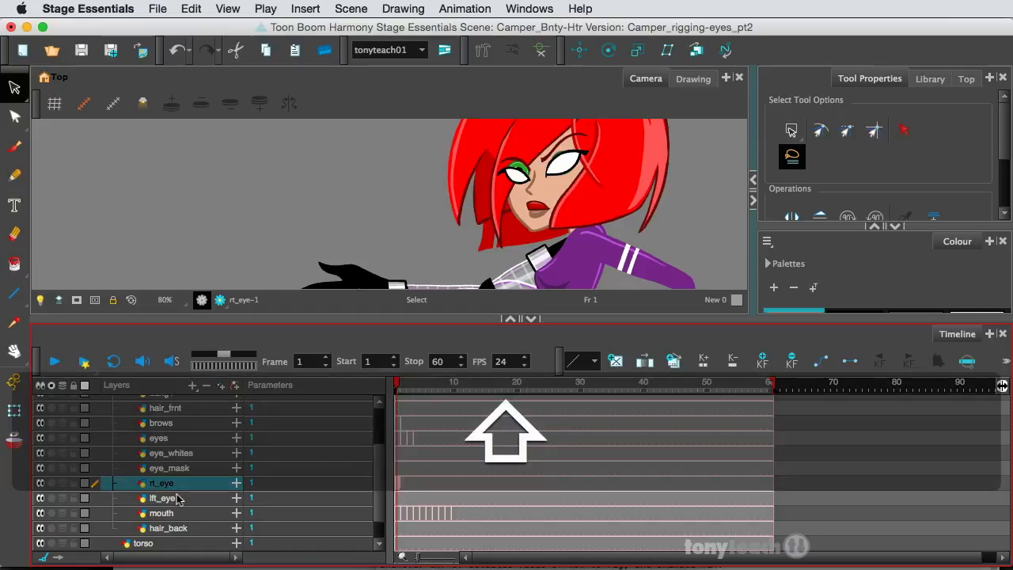
pyautogui.keyDown('shift'); pyautogui.click(178, 499); pyautogui.keyUp('shift')
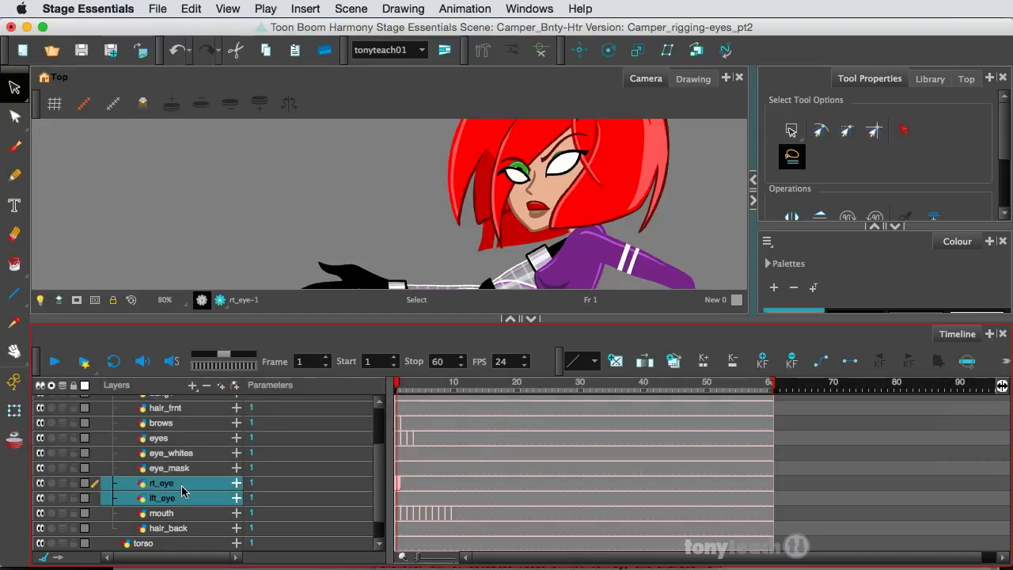
pyautogui.moveTo(182, 491); pyautogui.dragTo(187, 453)
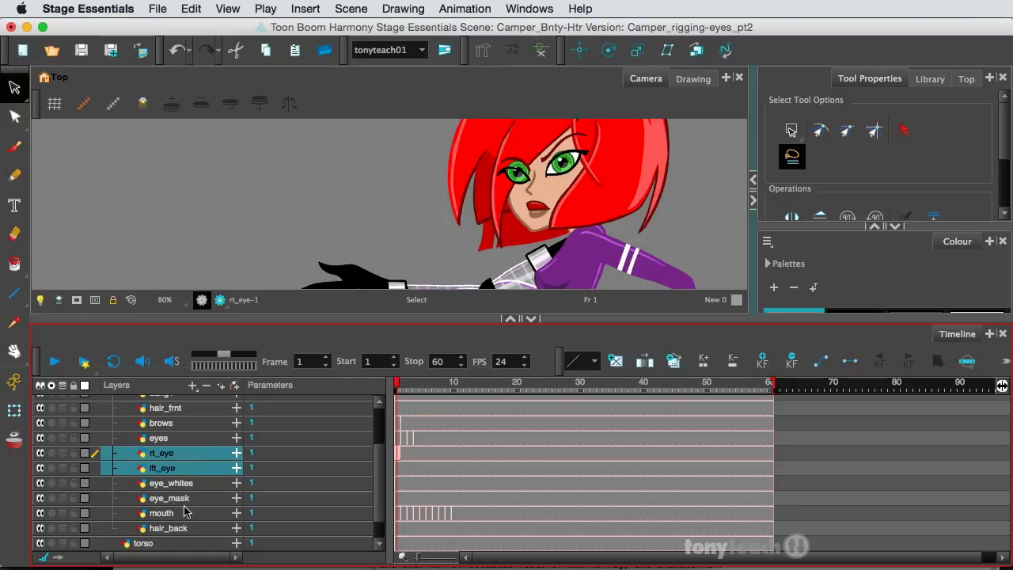
pyautogui.click(178, 483)
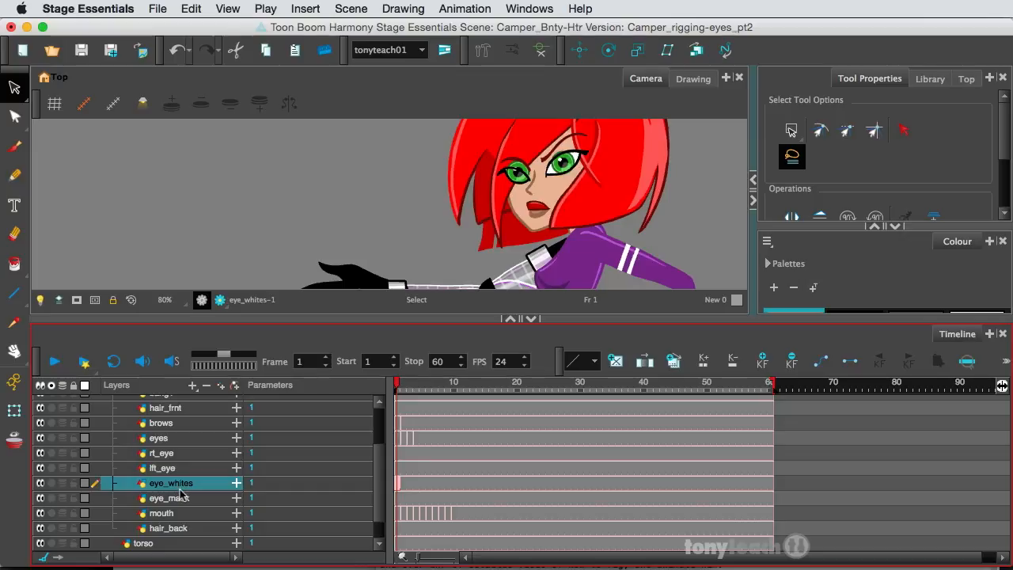
# Step: Add a Cutter effect to the rt_eye layer and assign eye_mask as its matte
pyautogui.scroll(3, 563, 174)
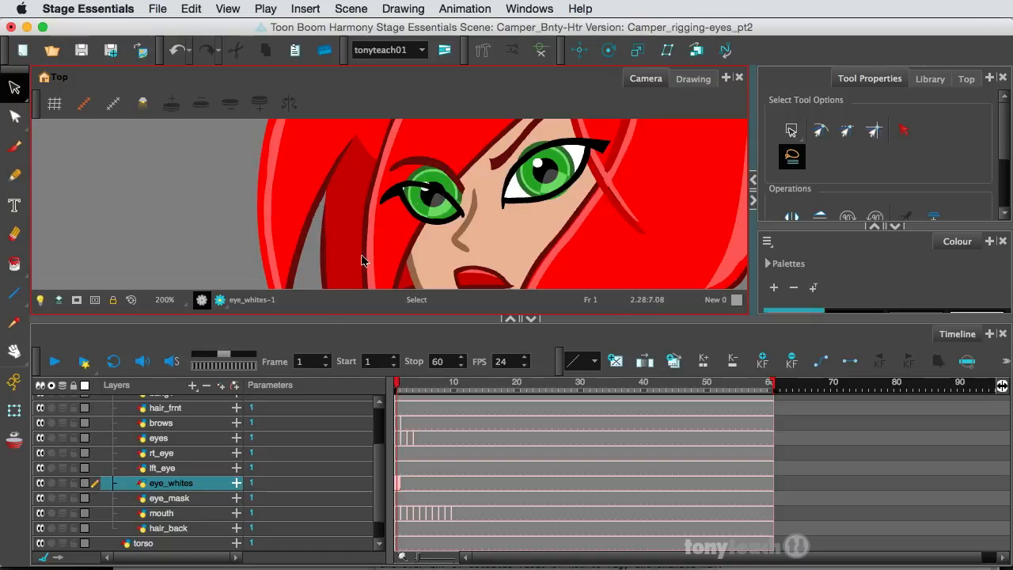
pyautogui.click(190, 455)
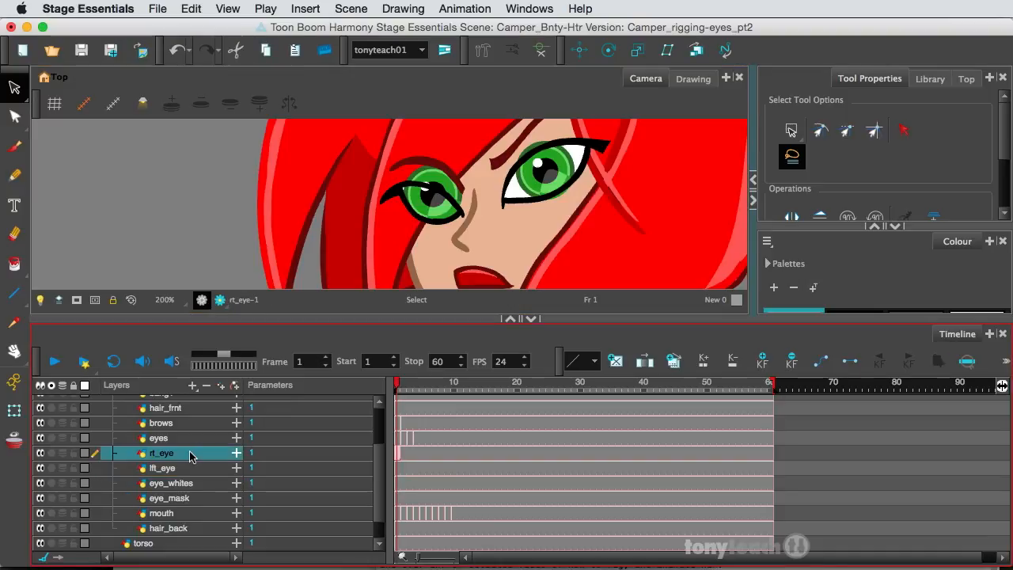
pyautogui.click(192, 386)
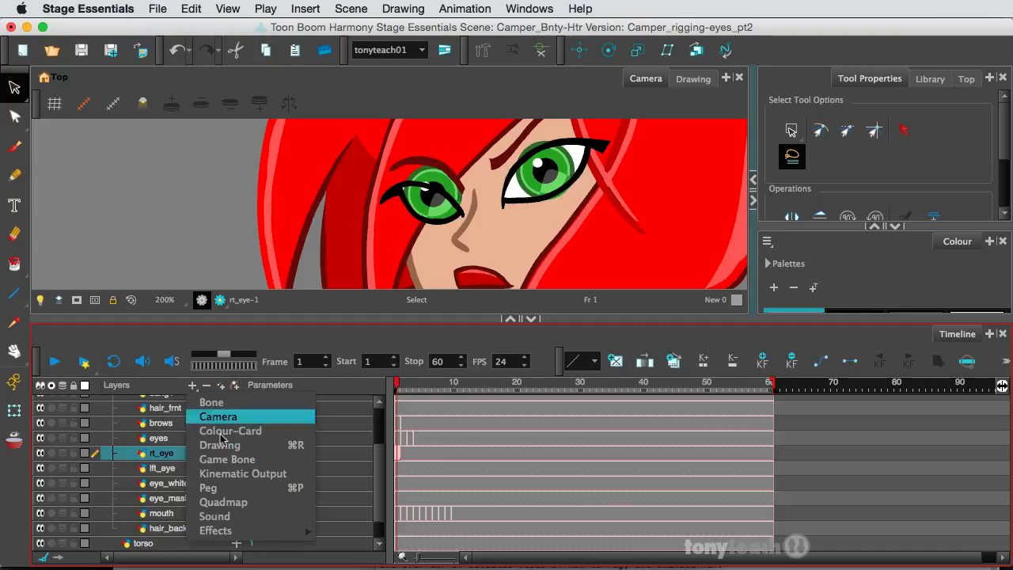
pyautogui.moveTo(236, 533)
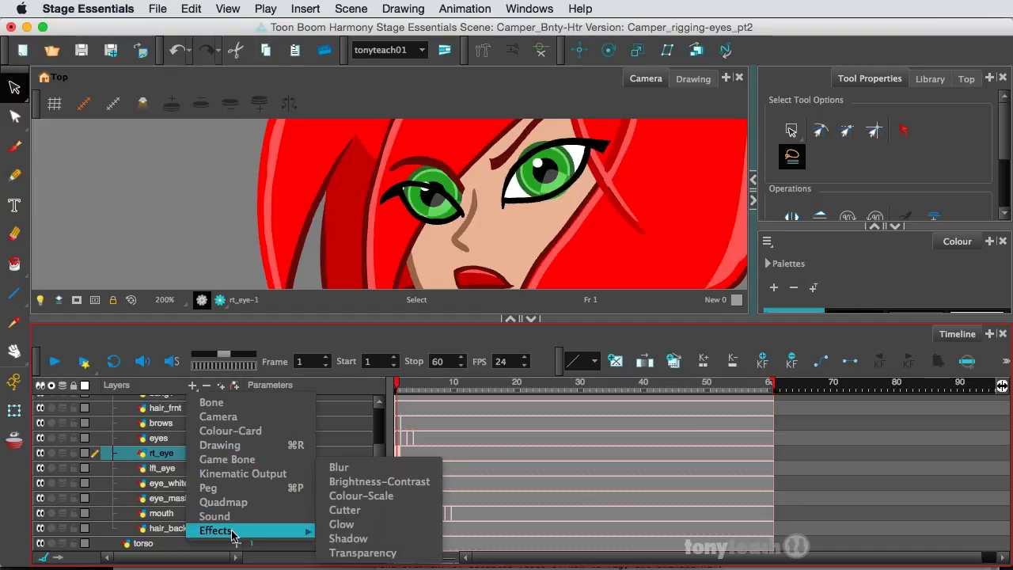
pyautogui.click(346, 510)
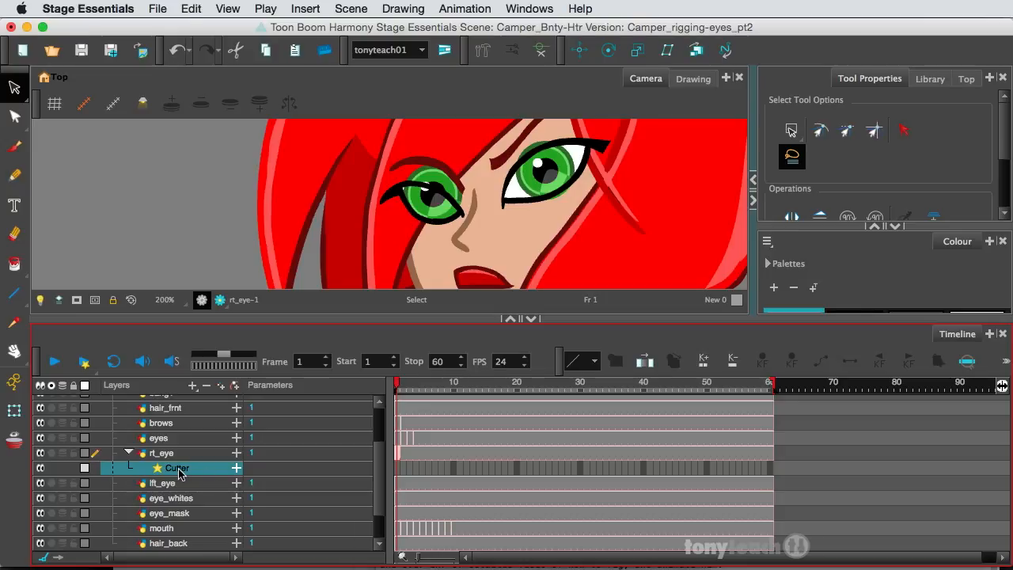
pyautogui.click(236, 468)
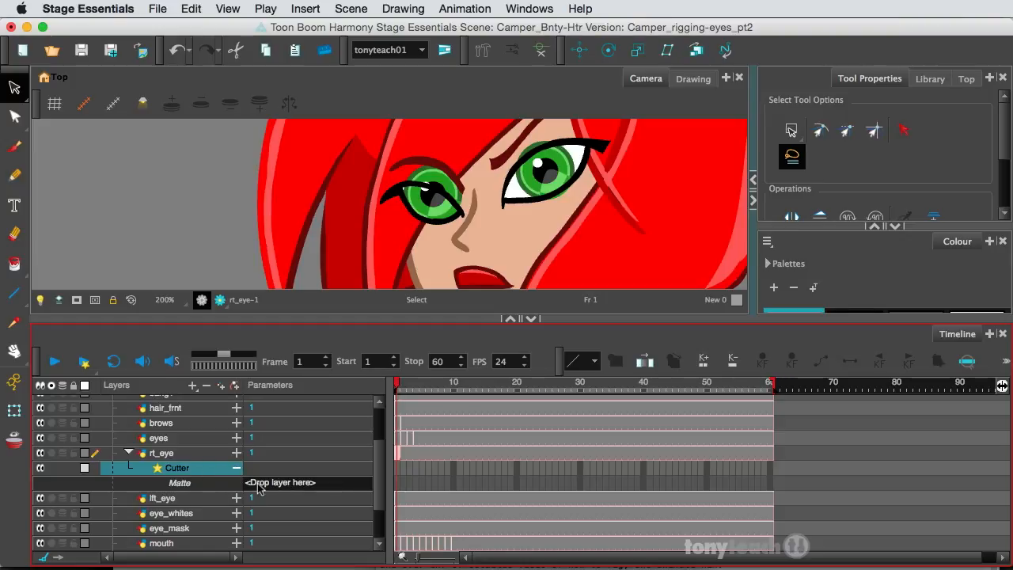
pyautogui.click(143, 534)
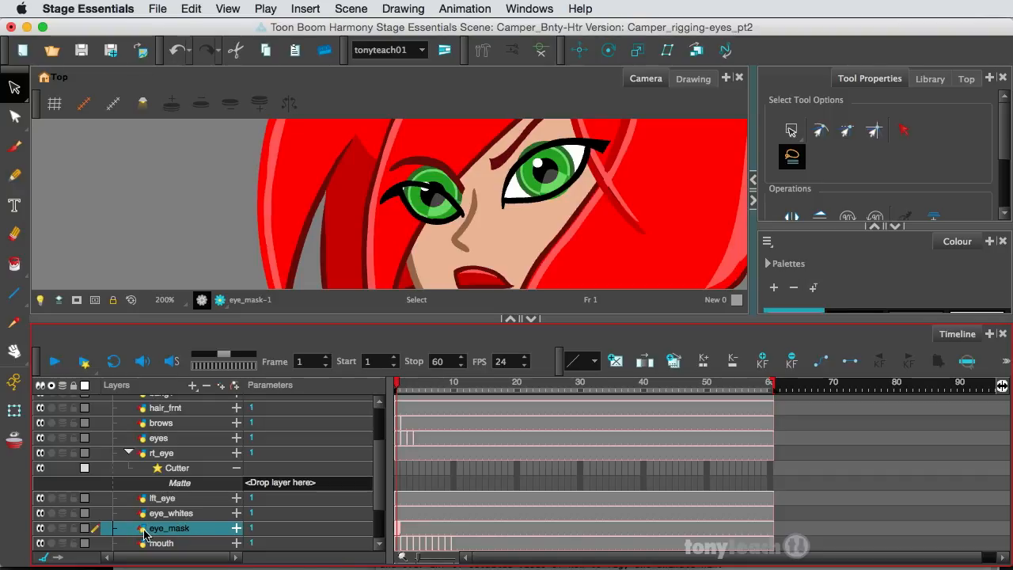
pyautogui.moveTo(144, 535); pyautogui.dragTo(268, 490)
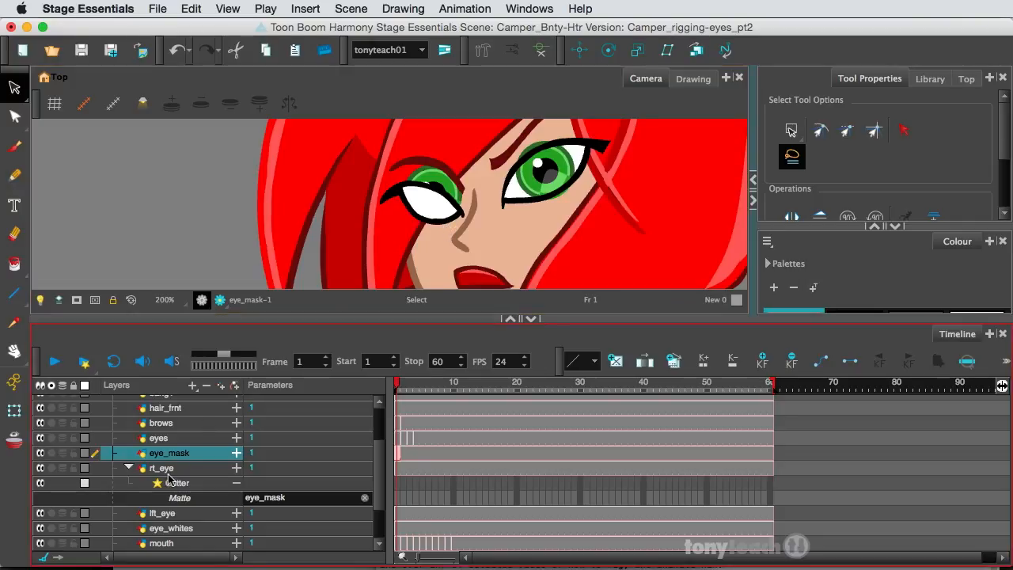
# Step: Enable the Inverted option on the rt_eye layer's Cutter effect
pyautogui.doubleClick(190, 485)
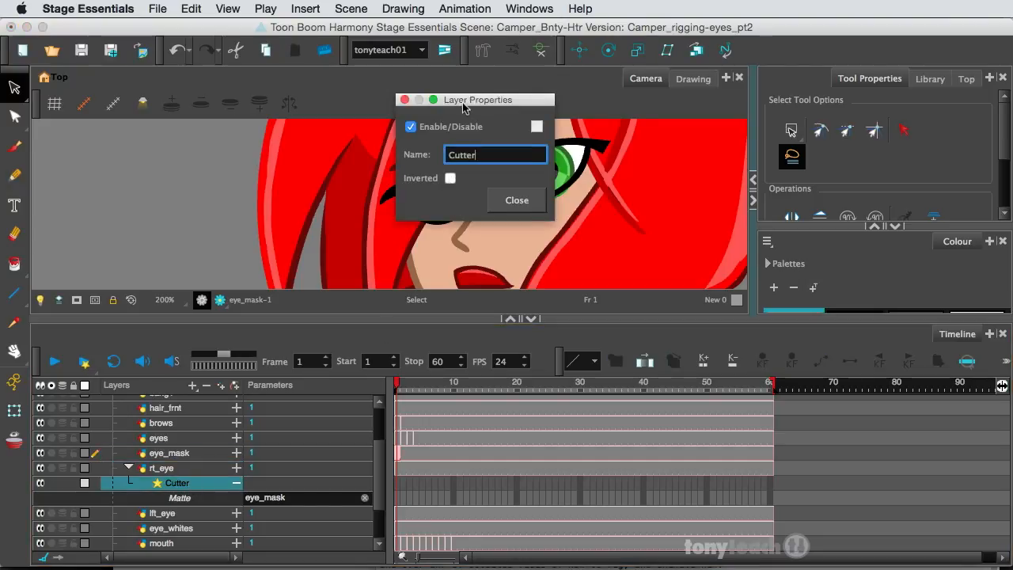
pyautogui.moveTo(466, 101); pyautogui.dragTo(595, 93)
pyautogui.click(580, 171)
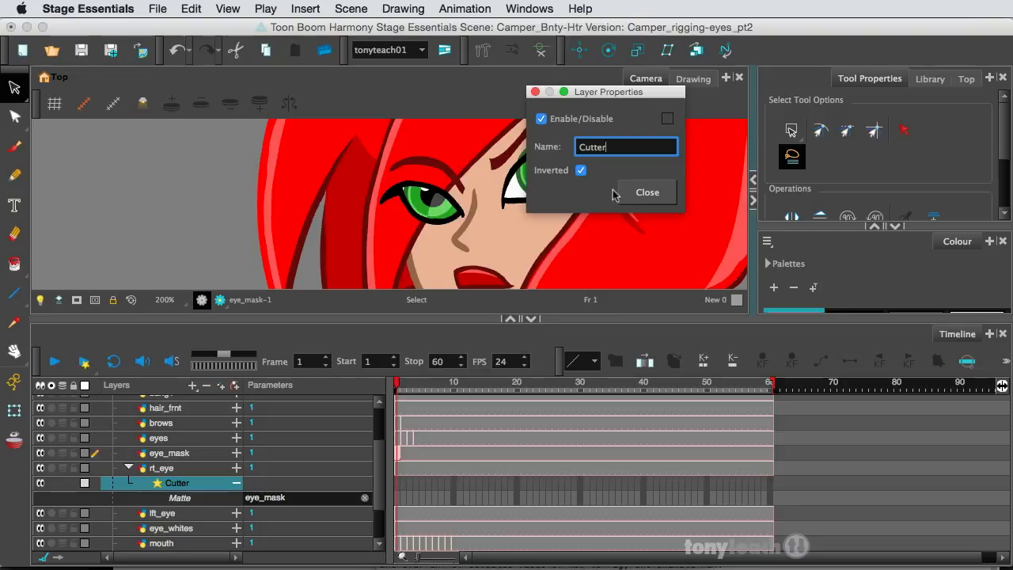
pyautogui.click(648, 193)
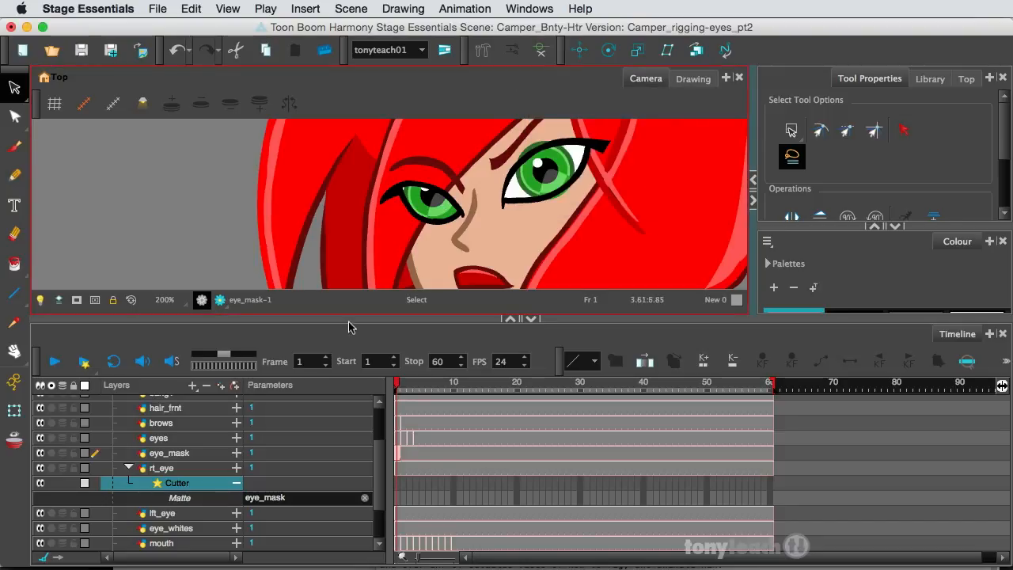
# Step: Add a Cutter effect to the lft_eye layer with eye_mask as its matte
pyautogui.click(184, 516)
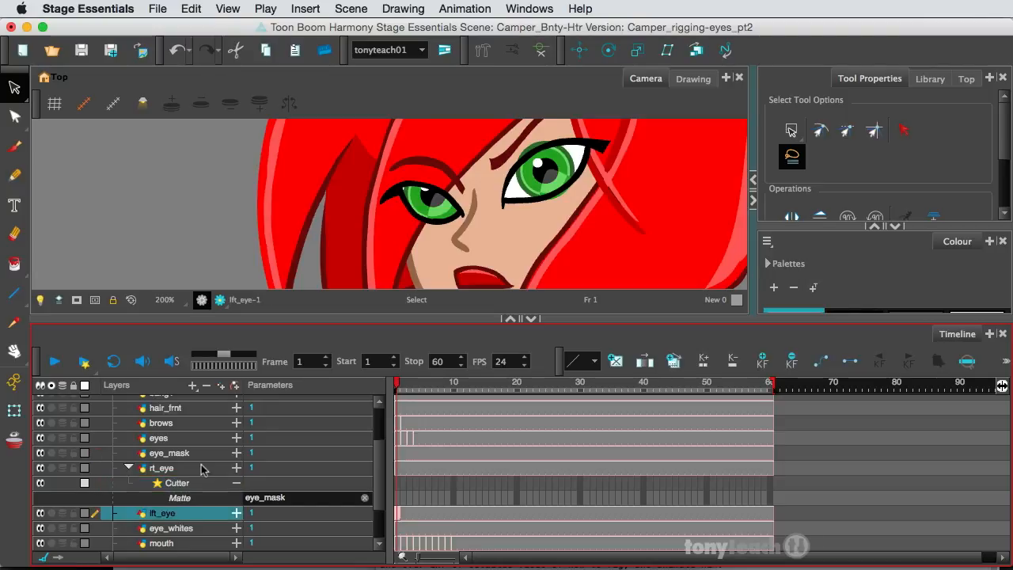
pyautogui.click(193, 386)
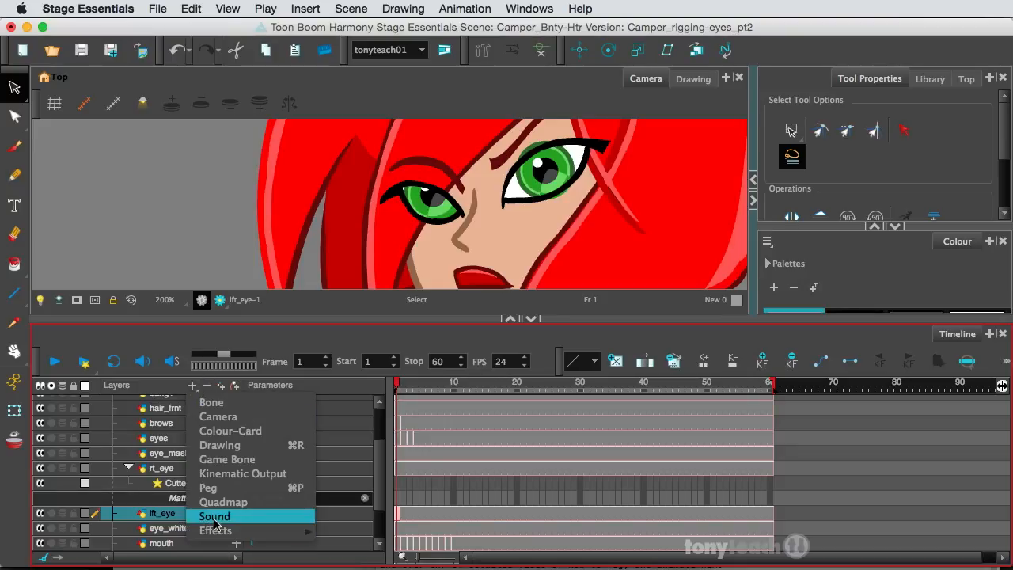
pyautogui.moveTo(276, 530)
pyautogui.click(346, 514)
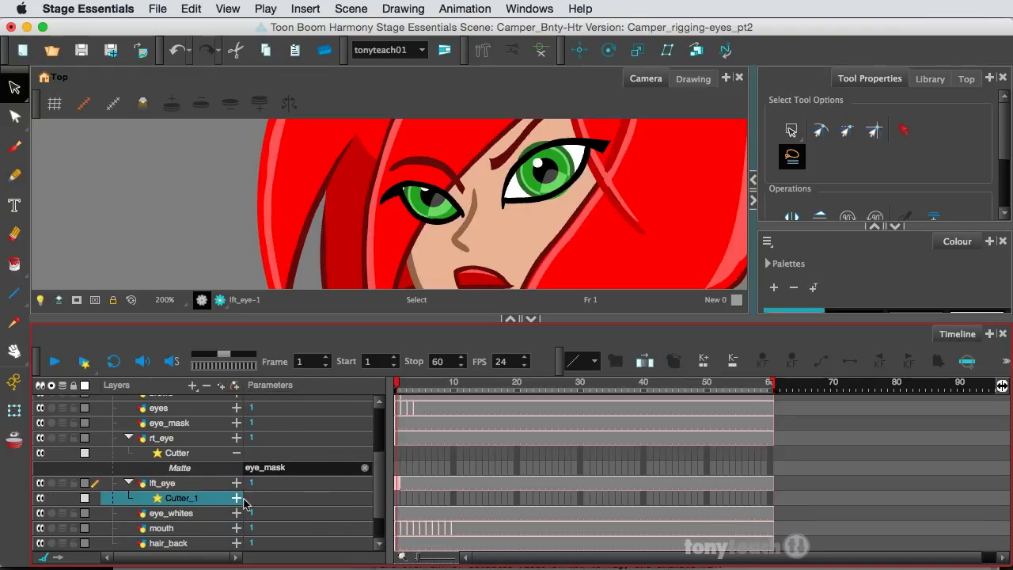
pyautogui.click(236, 498)
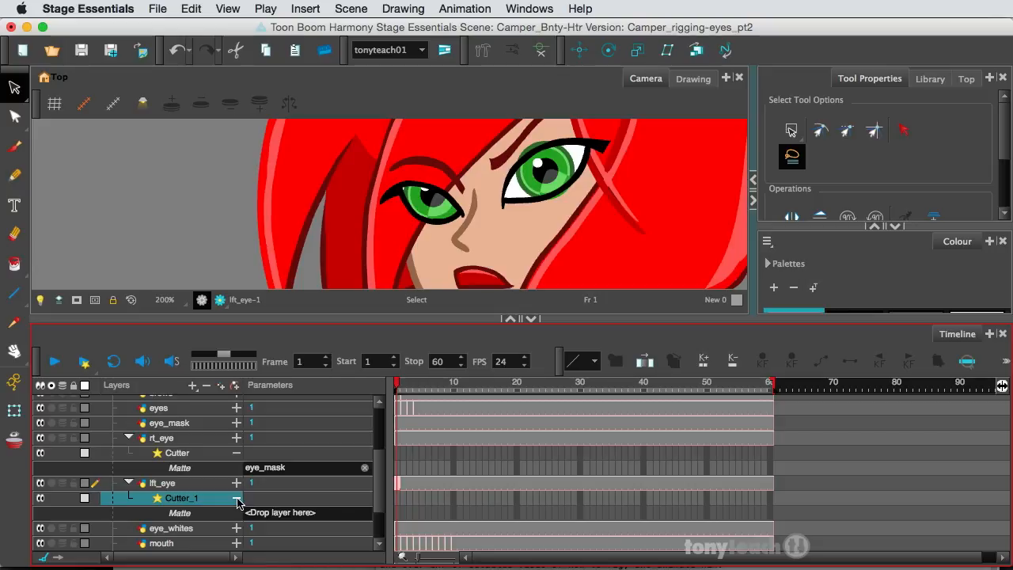
pyautogui.scroll(-1, 287, 506)
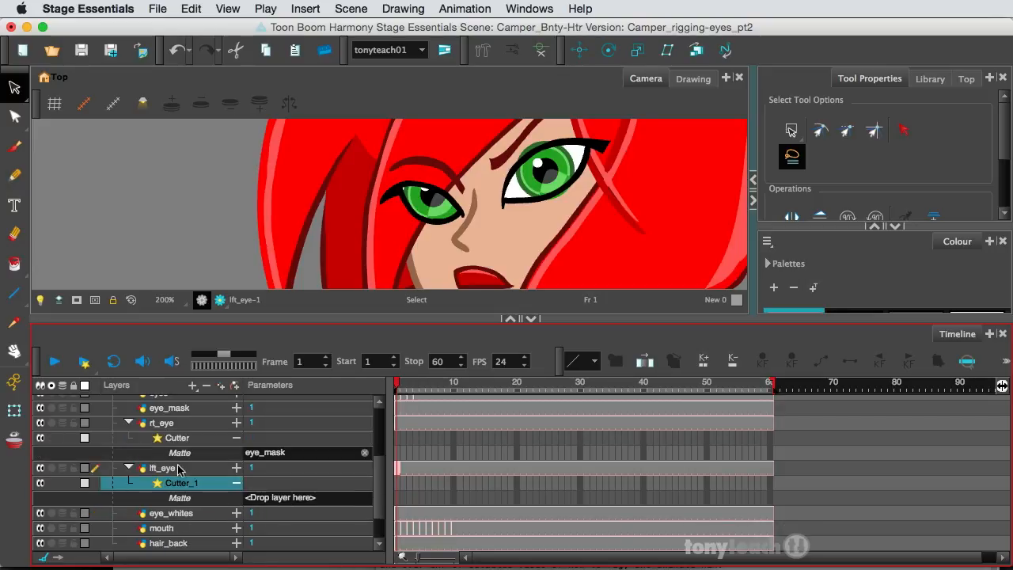
pyautogui.moveTo(179, 409); pyautogui.dragTo(272, 497)
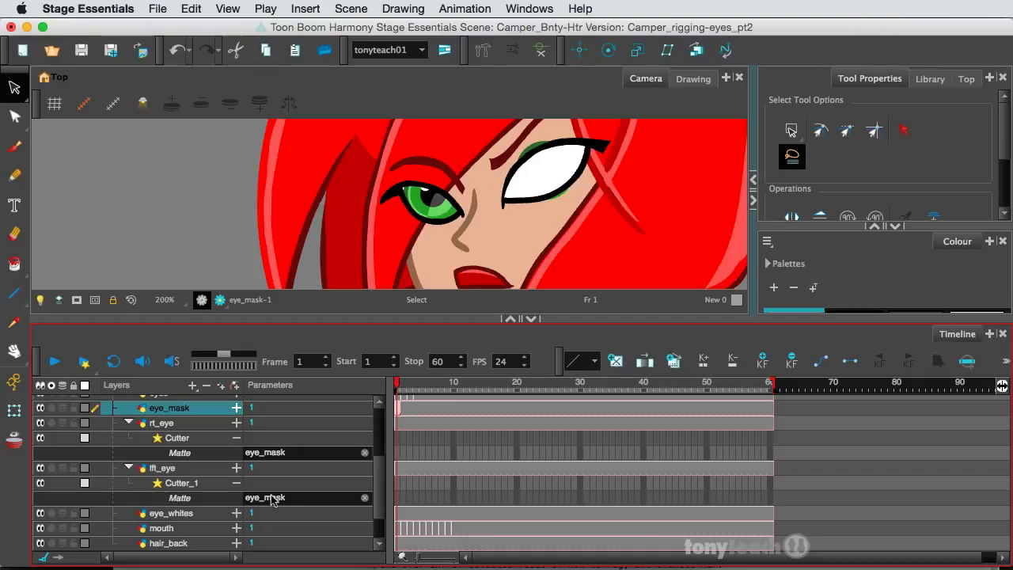
# Step: Enable the Inverted option on the lft_eye layer's Cutter effect
pyautogui.click(210, 486)
pyautogui.doubleClick(211, 486)
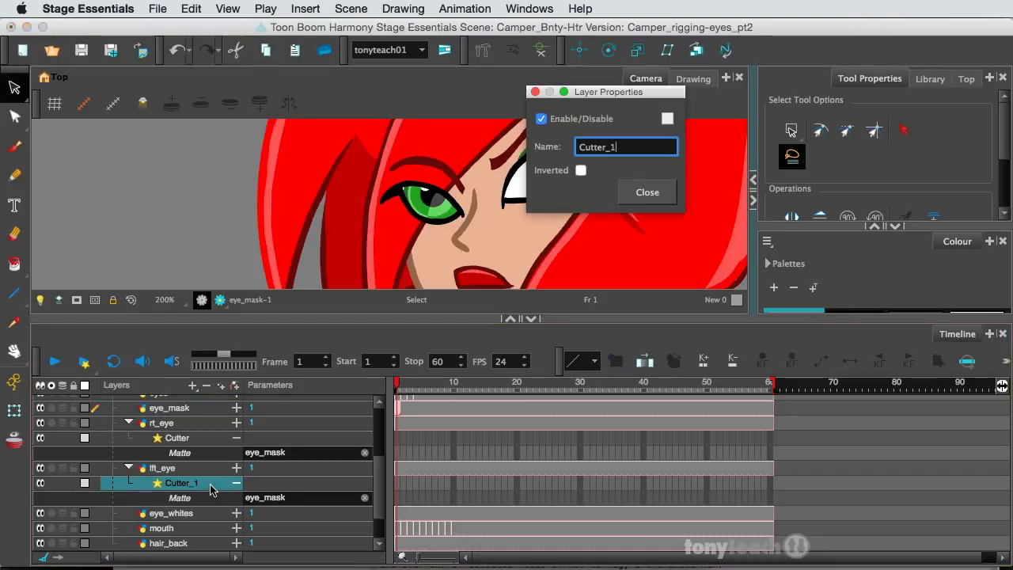
pyautogui.click(581, 172)
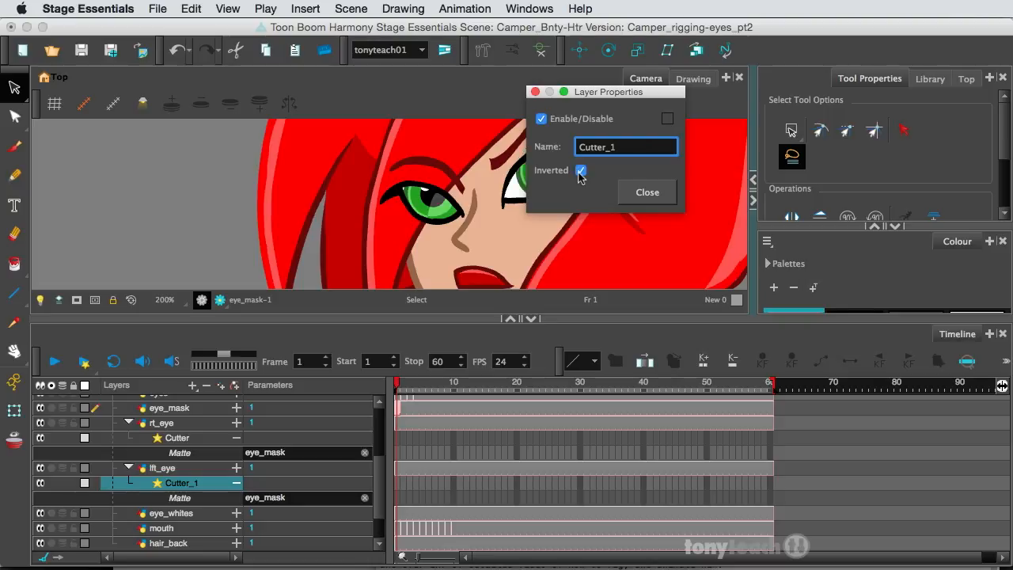
pyautogui.click(647, 194)
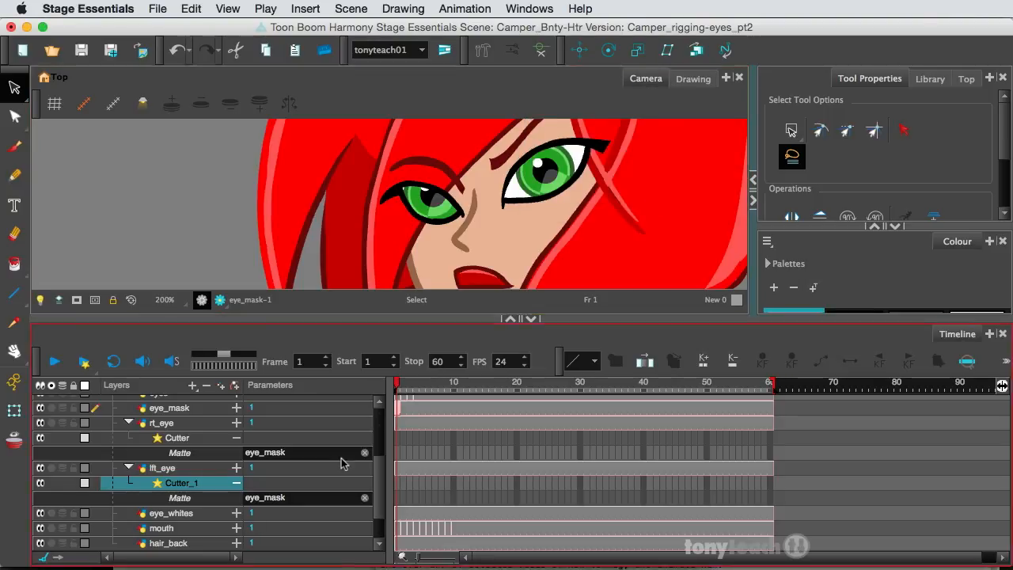
# Step: Rename the Cutter effect under rt_eye as rt-eye-Cutter
pyautogui.doubleClick(168, 440)
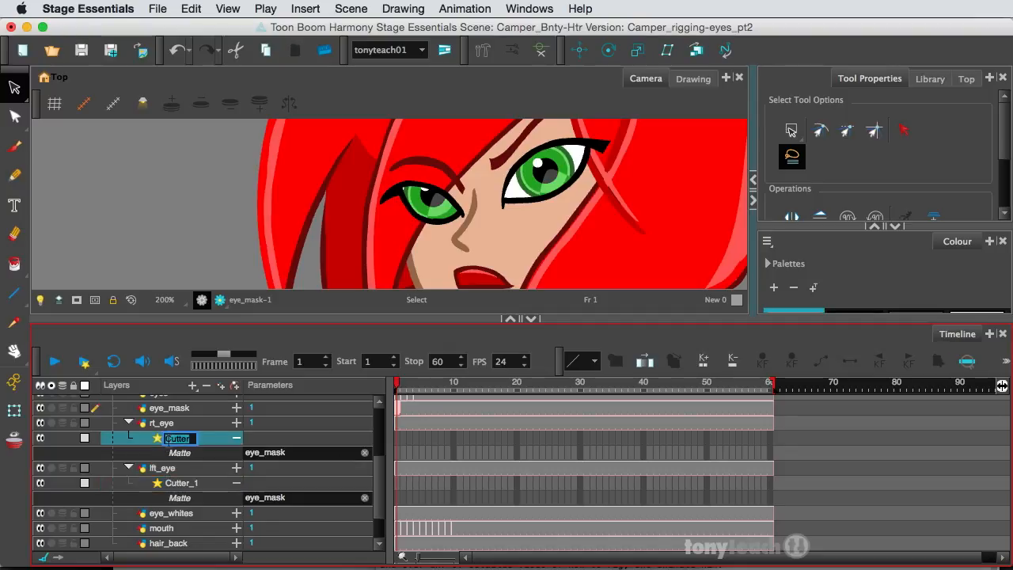
pyautogui.click(167, 439)
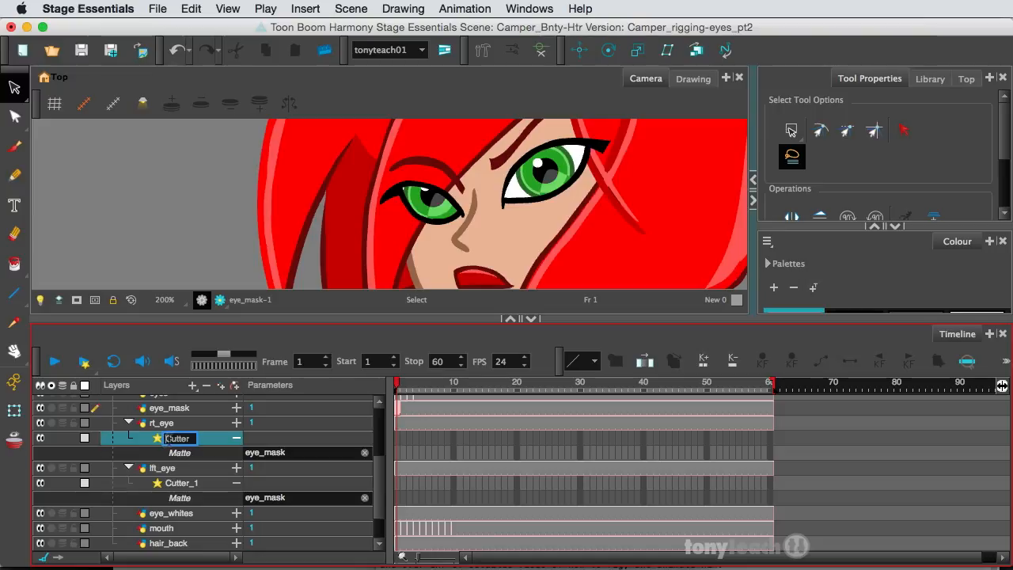
pyautogui.write('r')
pyautogui.write('t_')
pyautogui.write('eye-C')
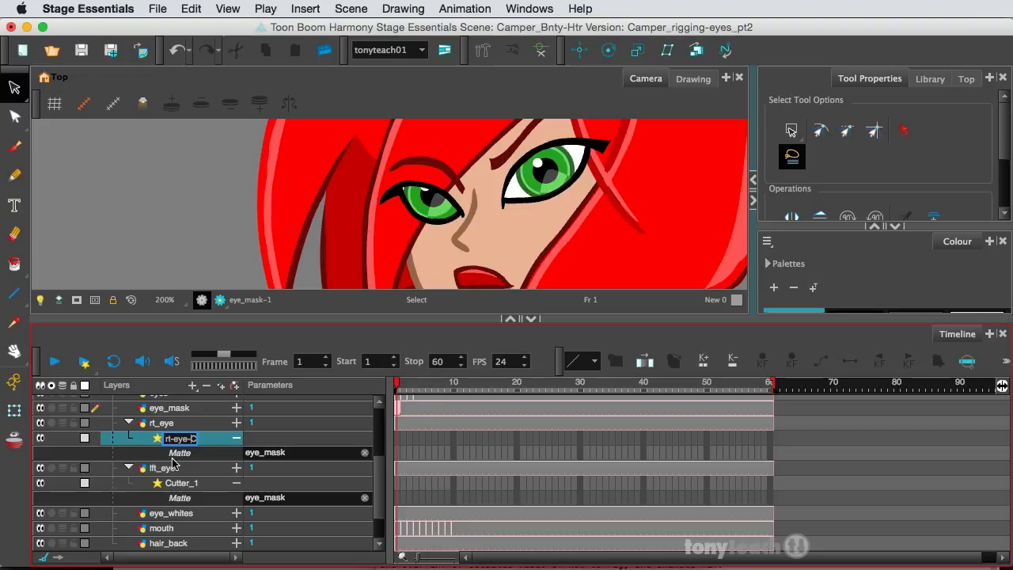
pyautogui.click(209, 457)
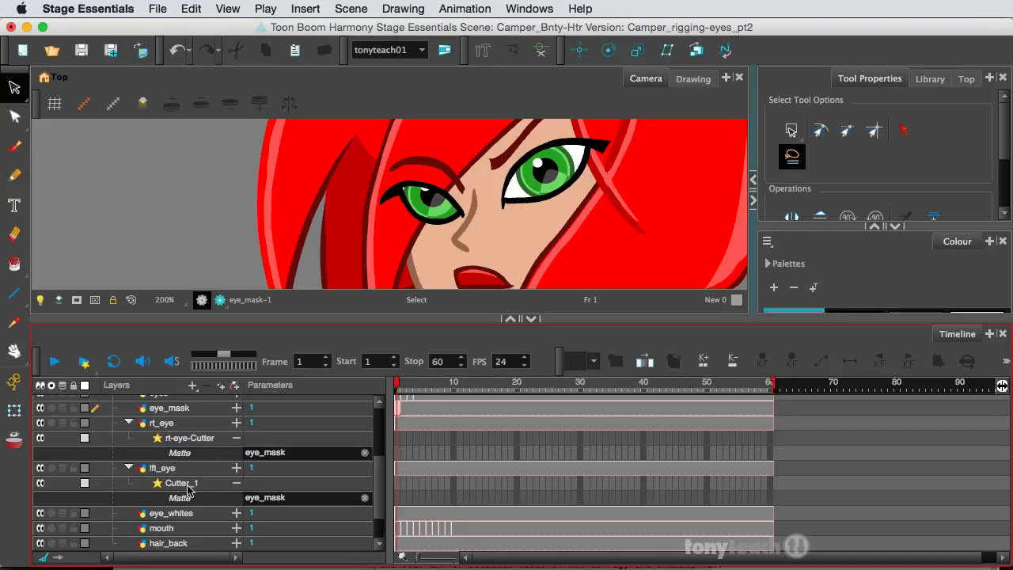
# Step: Rename the Cutter effect under lft_eye as lft-eye-Cutter
pyautogui.click(188, 488)
pyautogui.doubleClick(189, 484)
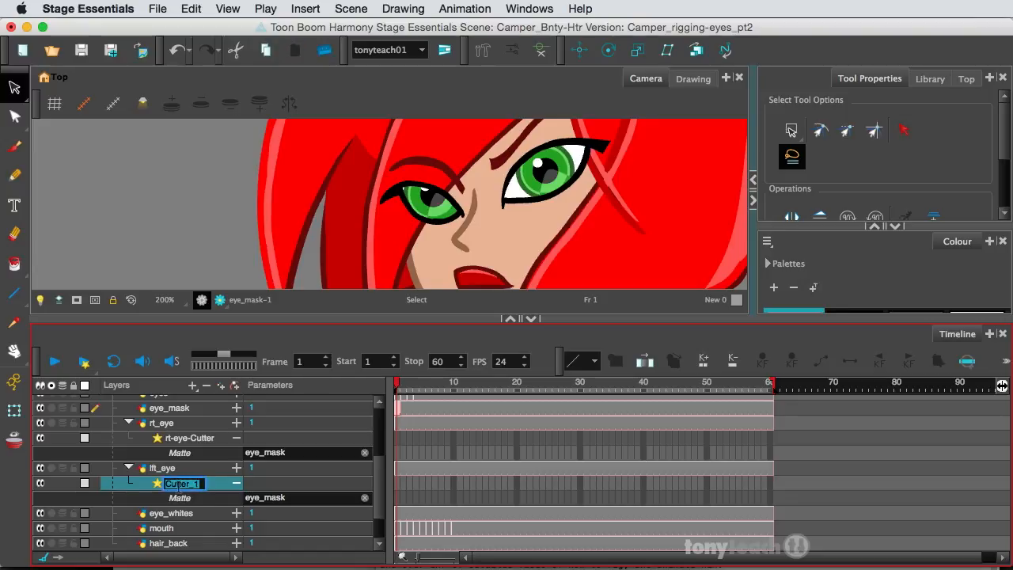
pyautogui.click(189, 483)
pyautogui.press('Delete')
pyautogui.press('Delete')
pyautogui.write('lft-eye-')
pyautogui.press('Return')
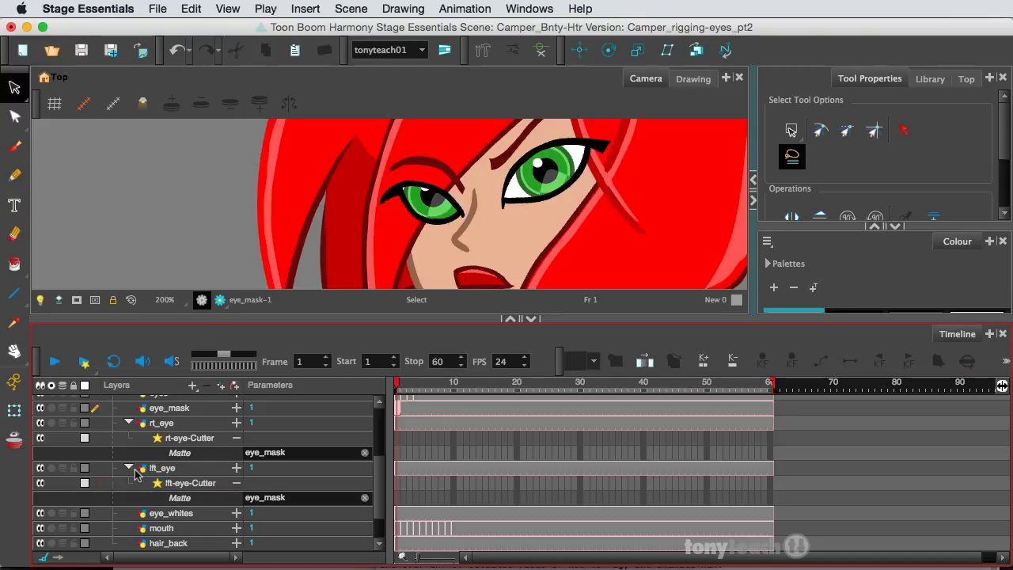
# Step: Collapse the lft_eye and rt_eye layers in the timeline and select rt_eye
pyautogui.click(129, 468)
pyautogui.click(129, 422)
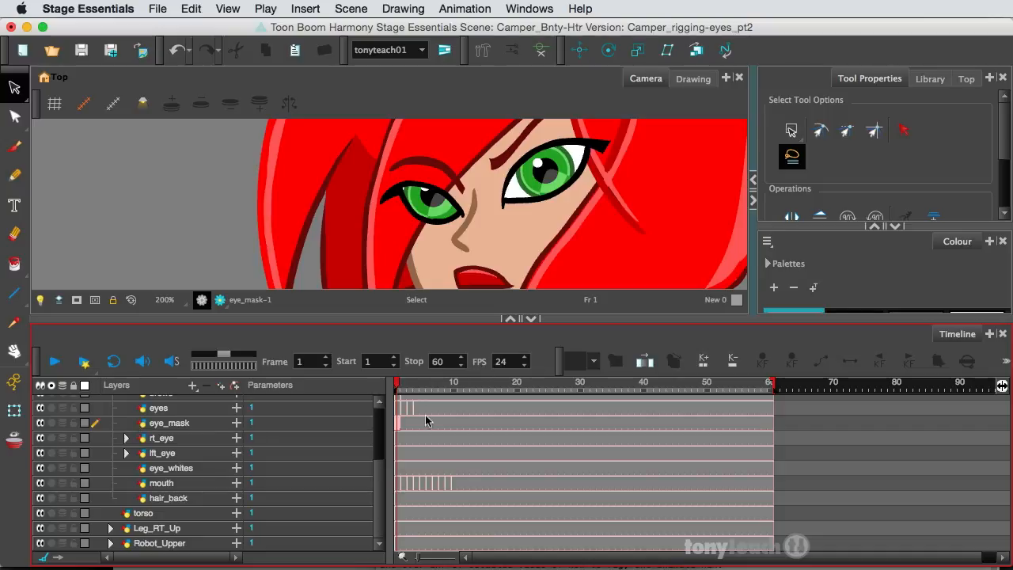
pyautogui.click(180, 440)
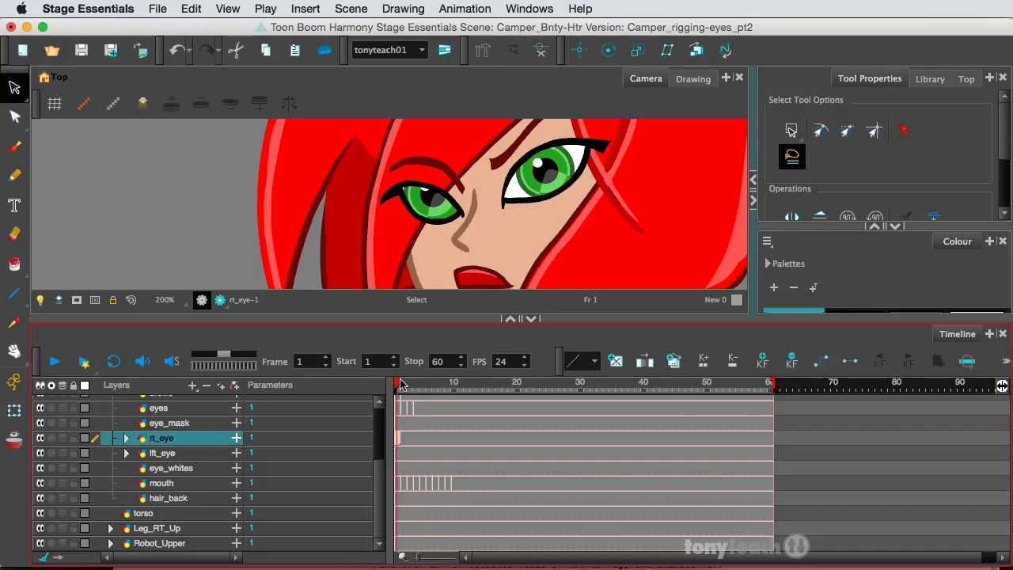
# Step: Add a parent peg above the rt_eye layer at frame 1 and rename the peg eye-balls
pyautogui.moveTo(399, 385)
pyautogui.mouseDown()
pyautogui.moveTo(417, 390)
pyautogui.moveTo(396, 391)
pyautogui.mouseUp()
pyautogui.click(235, 386)
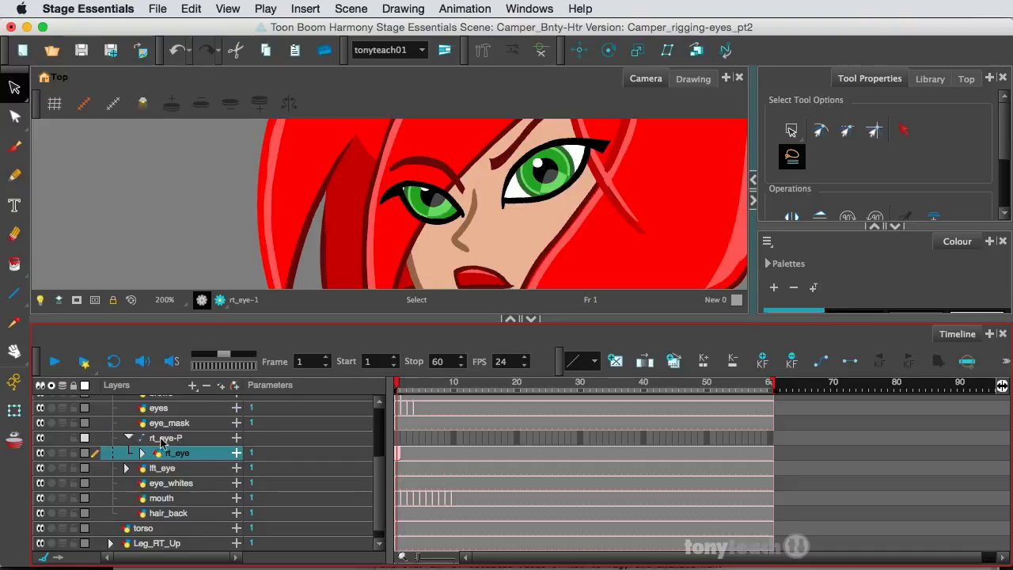
pyautogui.click(164, 439)
pyautogui.doubleClick(165, 439)
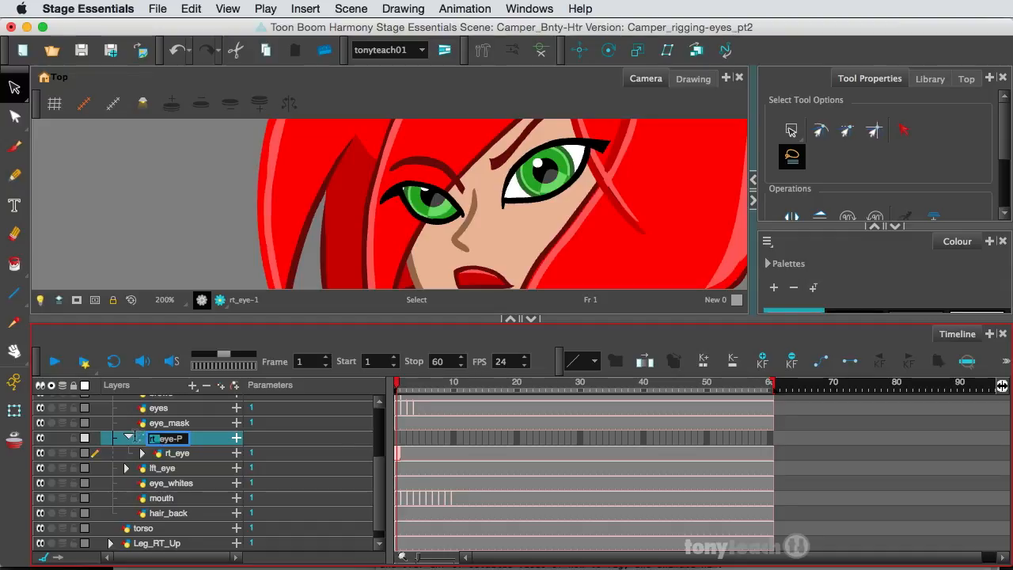
pyautogui.press('BackSpace')
pyautogui.hotkey('shift', 'Right')
pyautogui.write('balls')
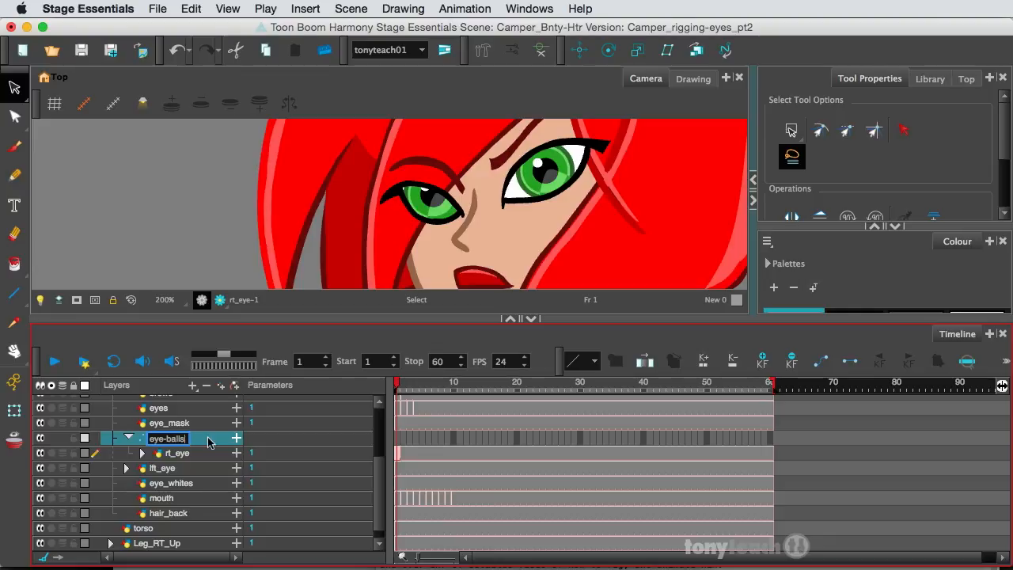
# Step: Parent the lft_eye layer to the eye-balls peg alongside rt_eye and collapse the peg
pyautogui.click(190, 468)
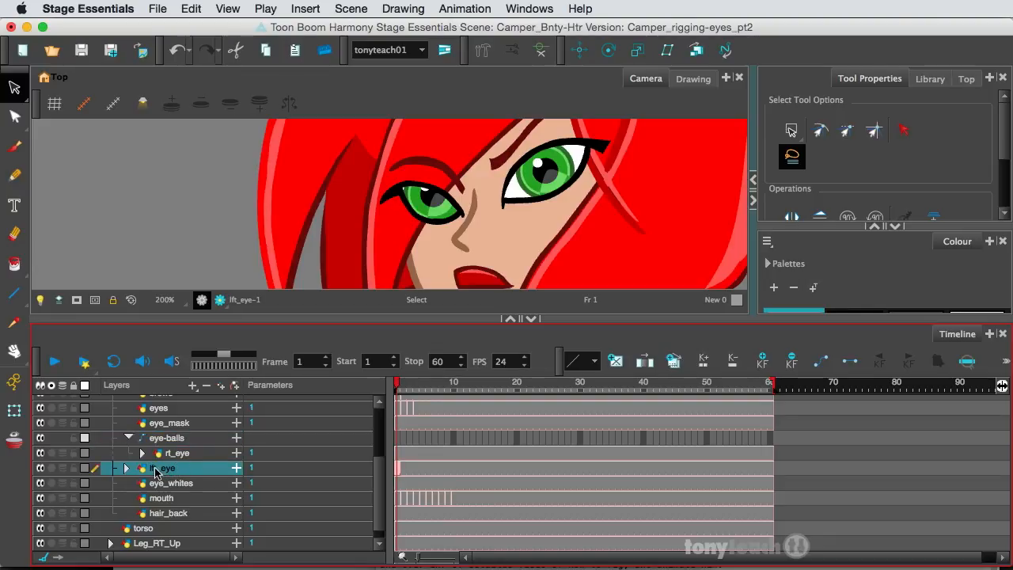
pyautogui.moveTo(156, 472); pyautogui.dragTo(173, 460)
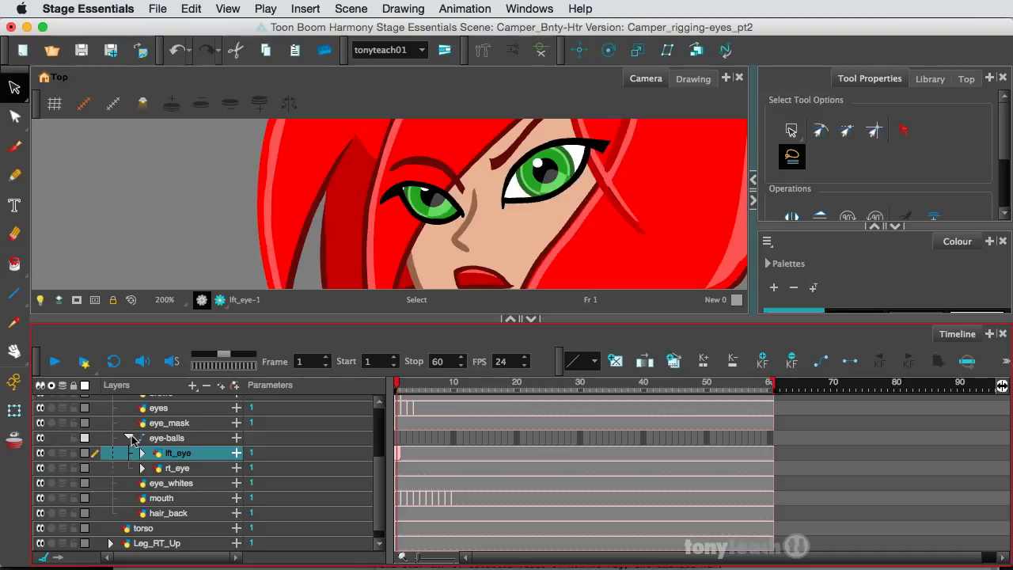
pyautogui.click(129, 438)
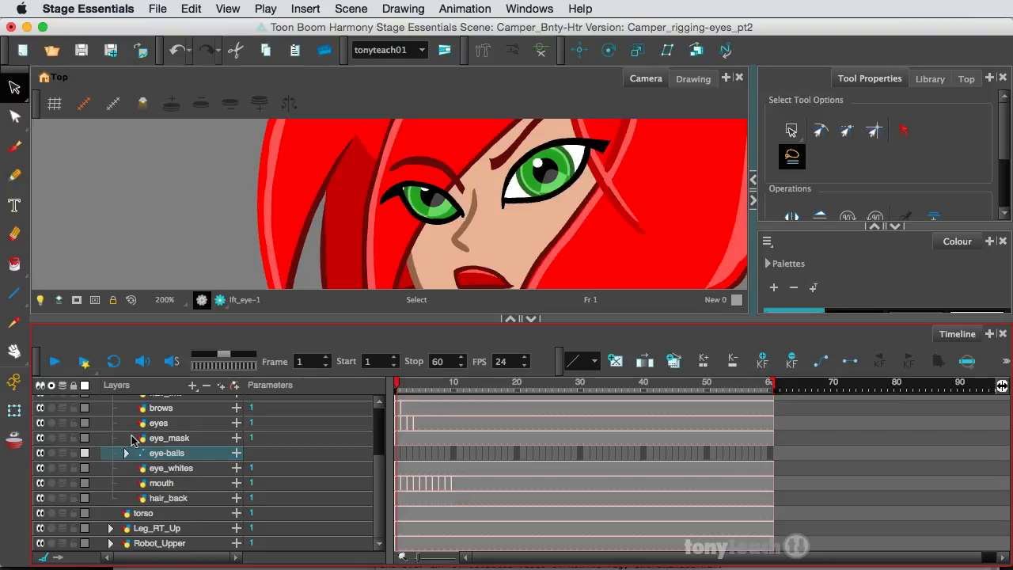
# Step: Move the eye-balls peg's pivot point onto the face between the two eyes using the Rotate tool
pyautogui.click(198, 458)
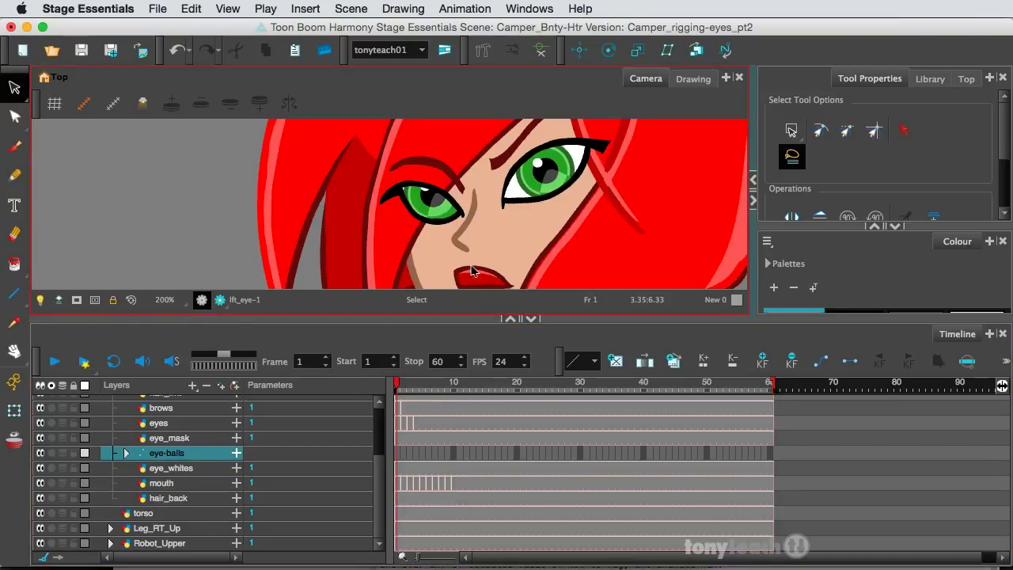
pyautogui.scroll(-2, 465, 254)
pyautogui.scroll(-2, 464, 254)
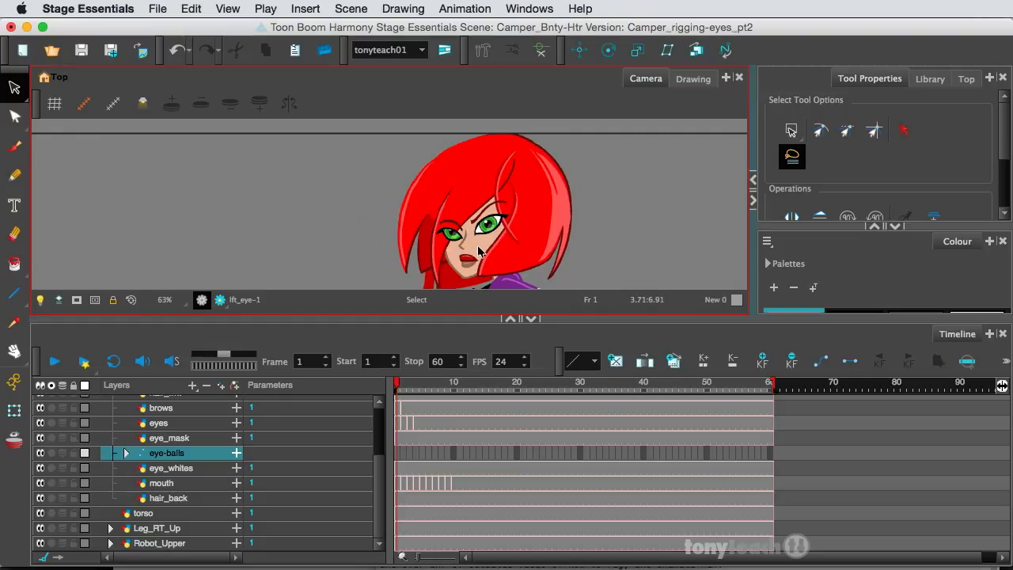
pyautogui.press('space')
pyautogui.moveTo(474, 257); pyautogui.dragTo(472, 167)
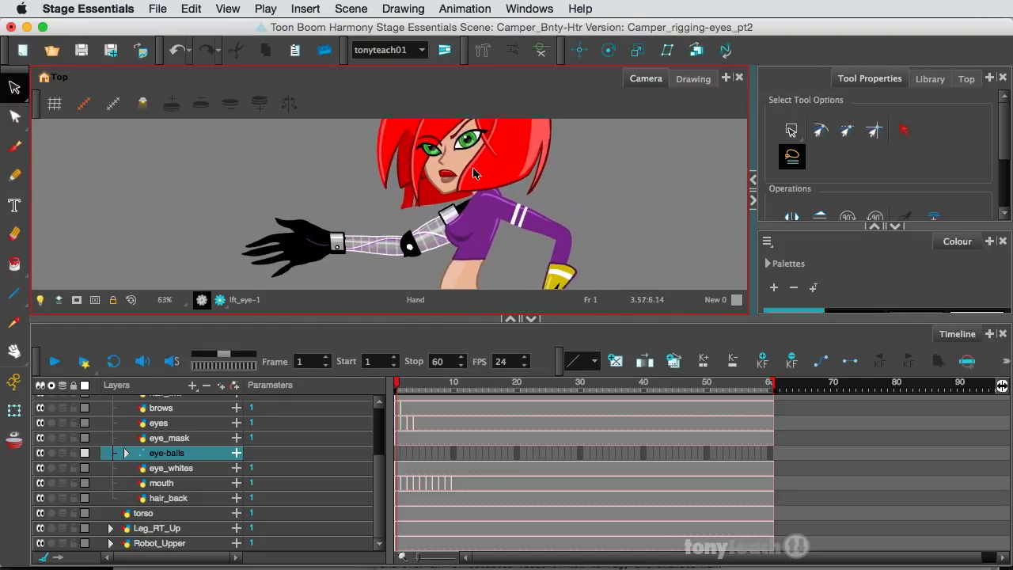
pyautogui.click(605, 50)
pyautogui.scroll(-2, 522, 193)
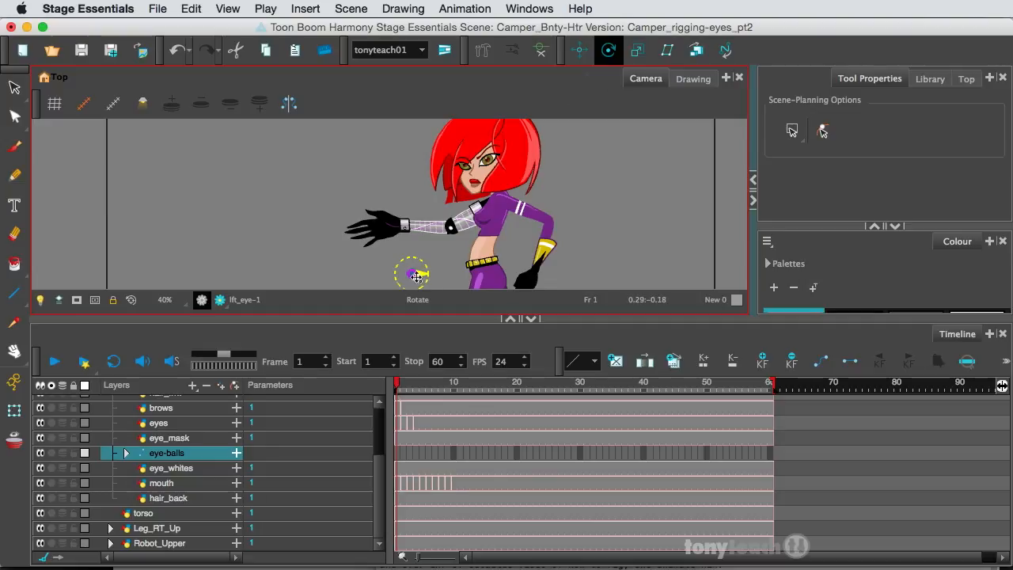
pyautogui.moveTo(412, 276); pyautogui.dragTo(476, 166)
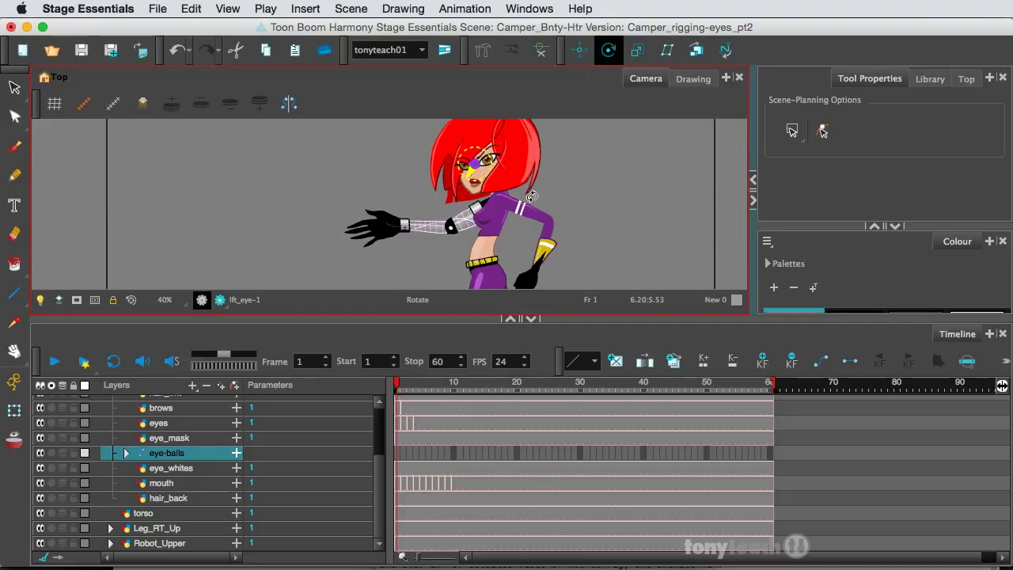
# Step: Test moving both irises together through the eye-balls peg with the Transform tool, and undo the move
pyautogui.scroll(4, 523, 193)
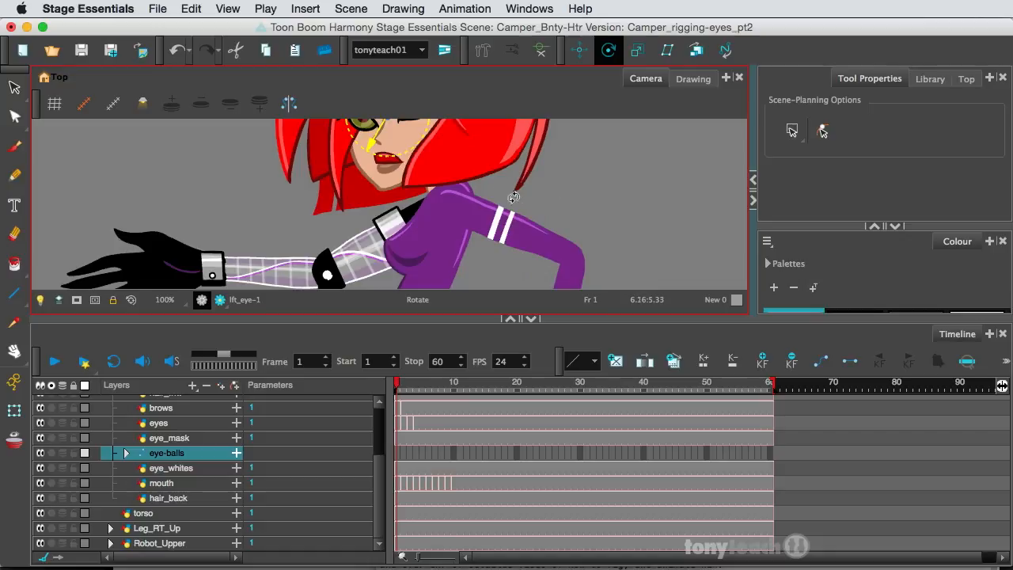
pyautogui.press('space')
pyautogui.moveTo(446, 180); pyautogui.dragTo(458, 281)
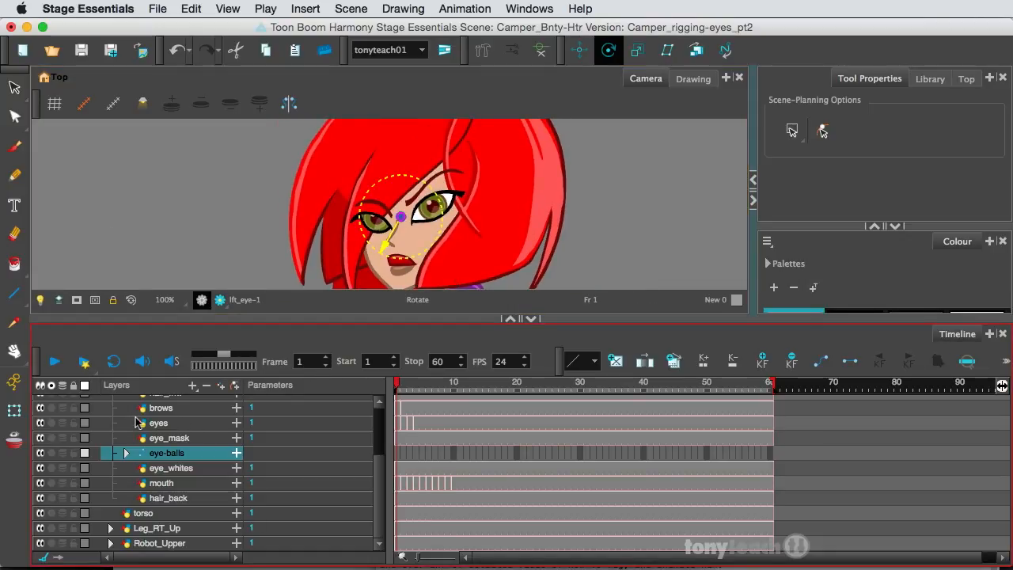
pyautogui.click(14, 416)
pyautogui.click(416, 248)
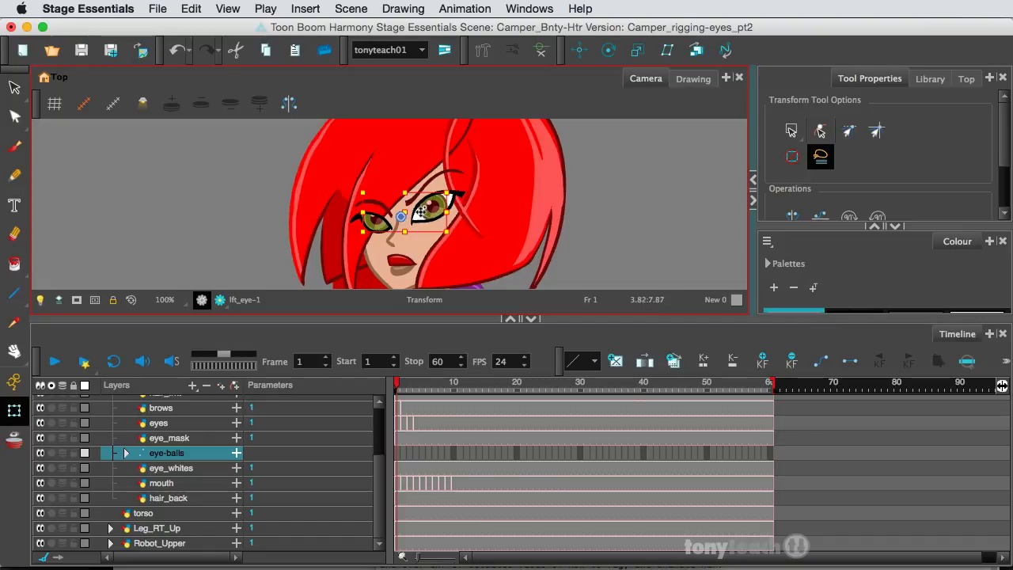
pyautogui.moveTo(422, 208)
pyautogui.mouseDown()
pyautogui.moveTo(432, 207)
pyautogui.moveTo(428, 220)
pyautogui.moveTo(427, 210)
pyautogui.mouseUp()
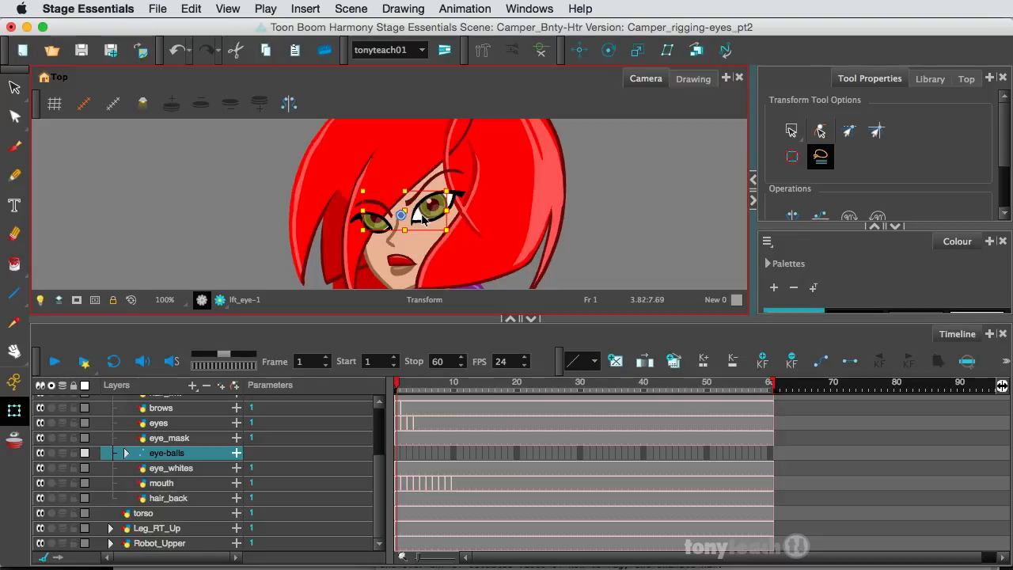
pyautogui.press('super+z')
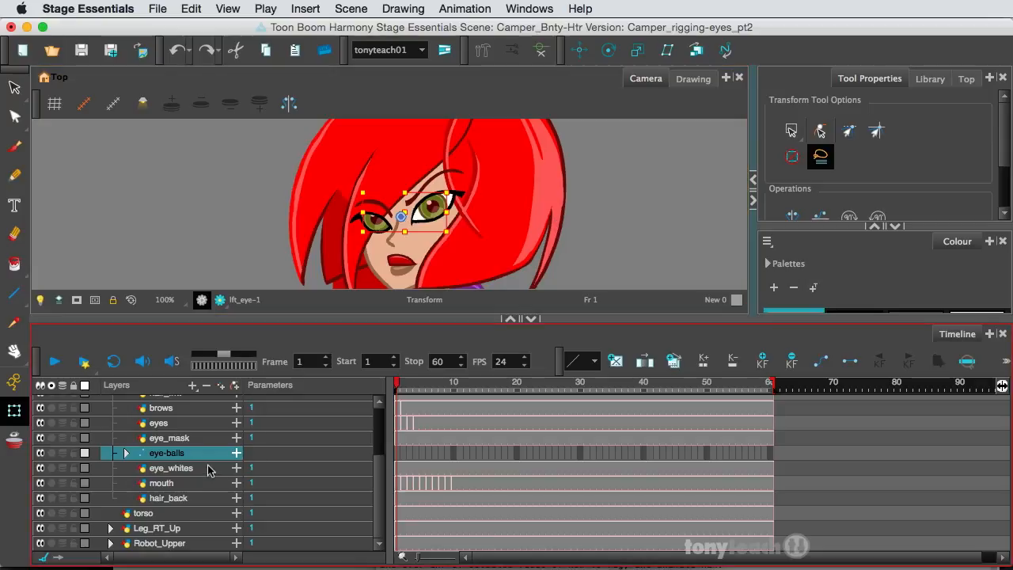
# Step: Group the eyes, eye_mask, eye-balls and eye_whites layers and collapse the group
pyautogui.click(183, 426)
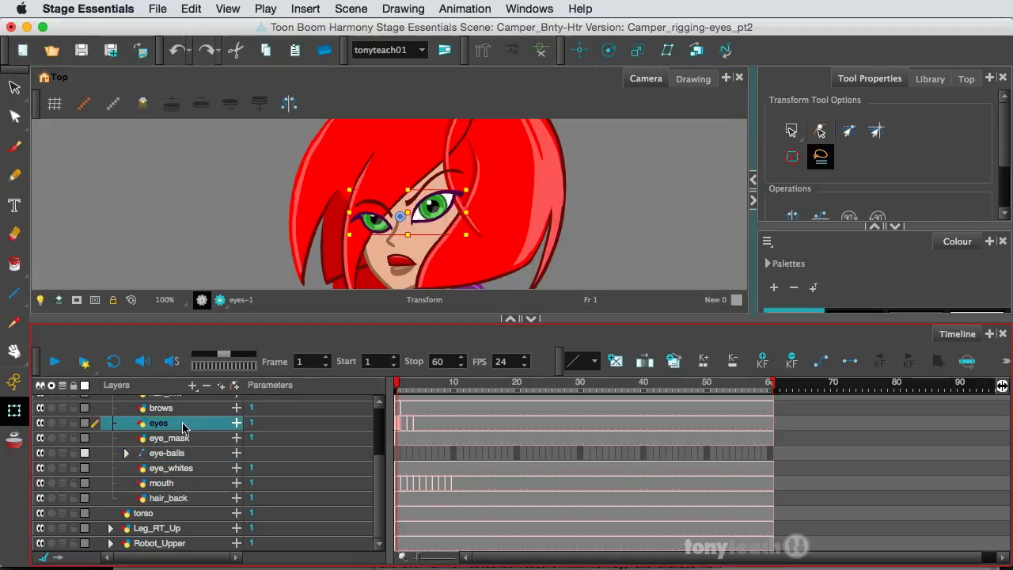
pyautogui.keyDown('shift'); pyautogui.click(197, 468); pyautogui.keyUp('shift')
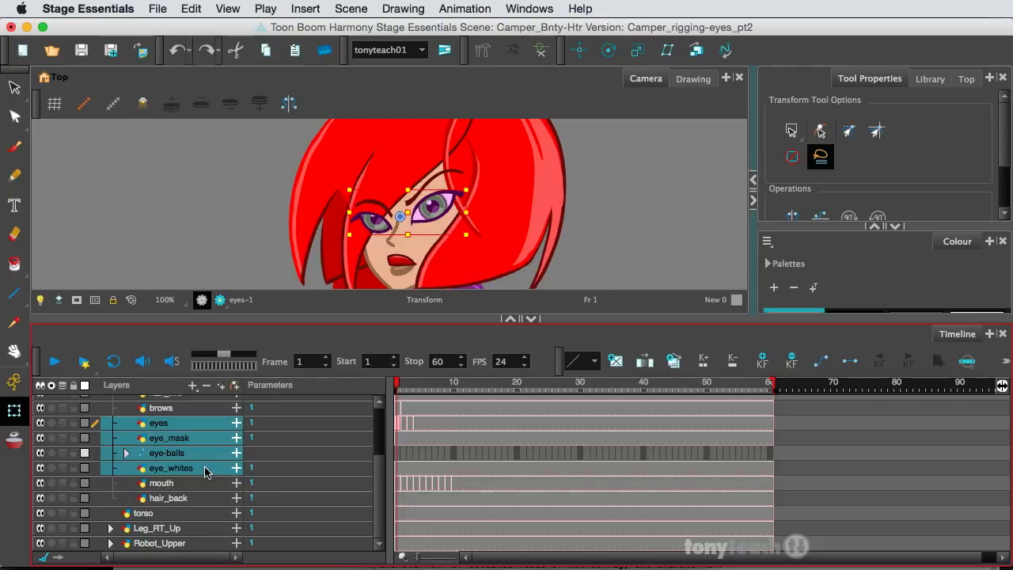
pyautogui.rightClick(204, 466)
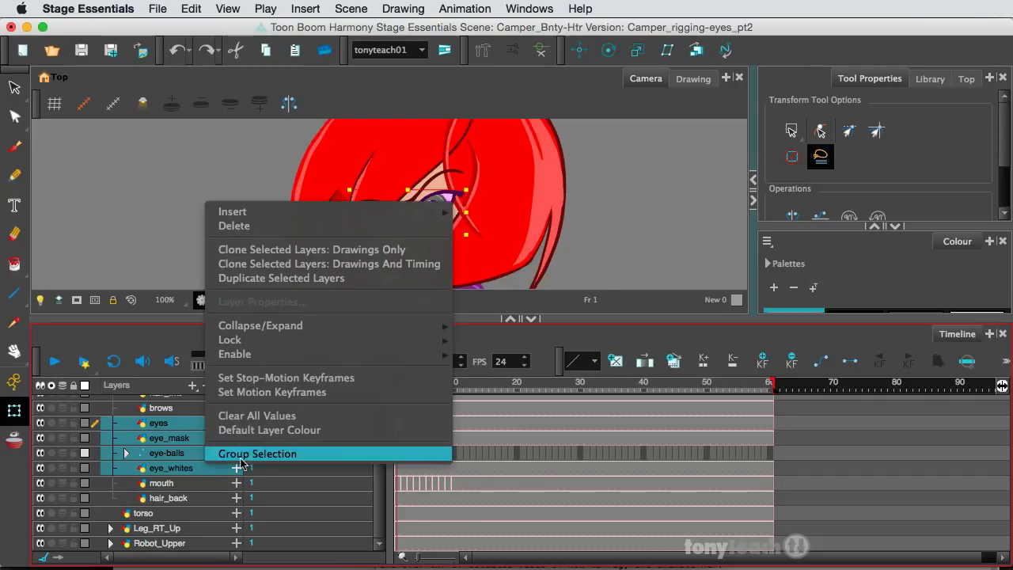
pyautogui.click(245, 457)
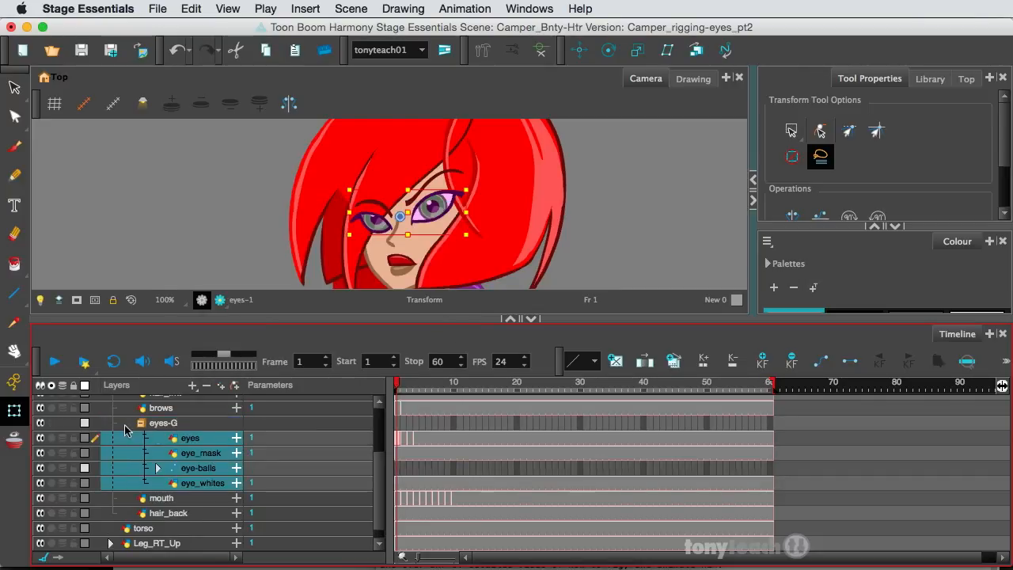
pyautogui.click(141, 423)
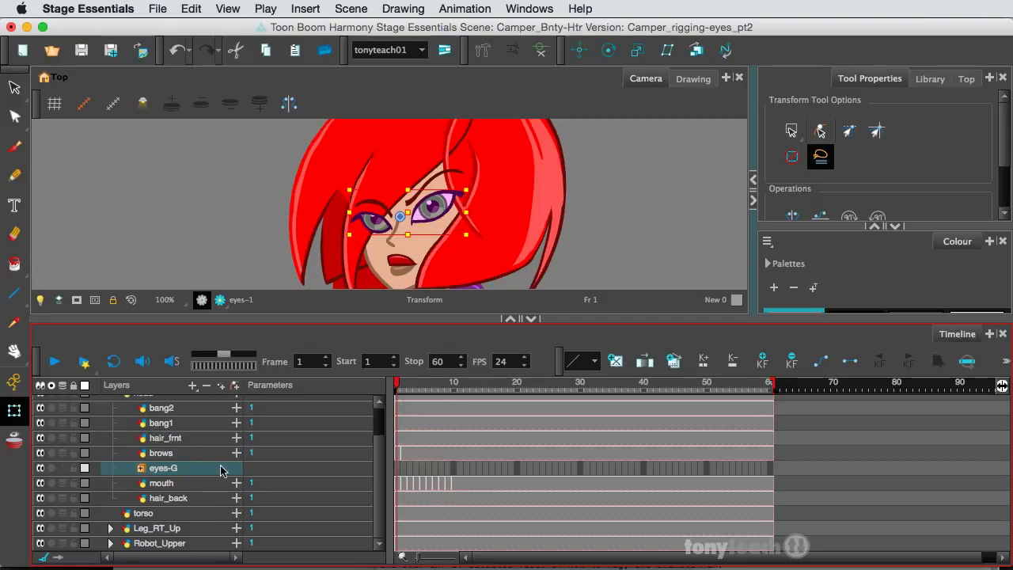
# Step: Expand the eyes-G group under head to examine its layers, and collapse it again
pyautogui.scroll(2, 226, 470)
pyautogui.scroll(-2, 163, 455)
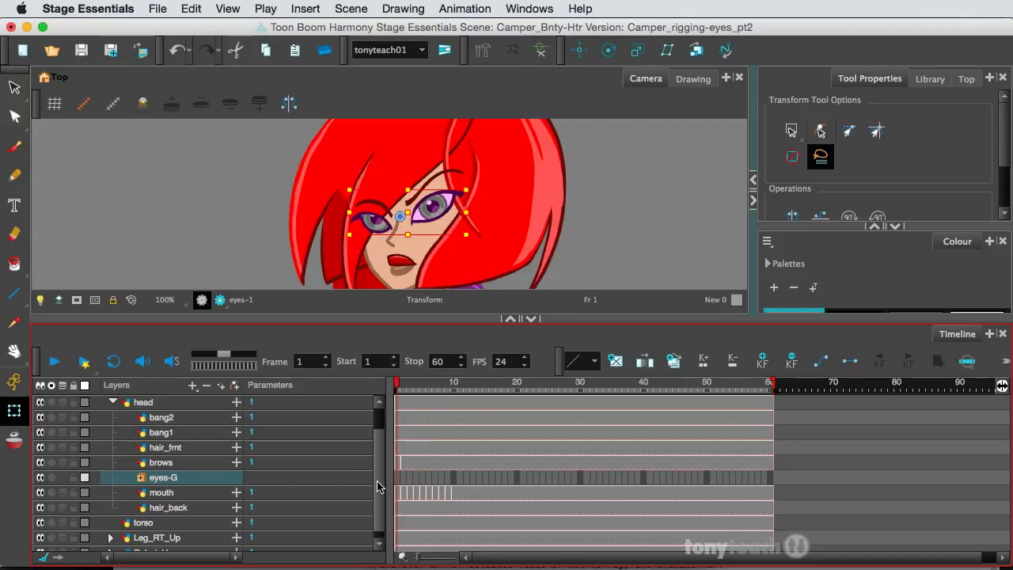
pyautogui.click(140, 478)
pyautogui.scroll(-2, 141, 479)
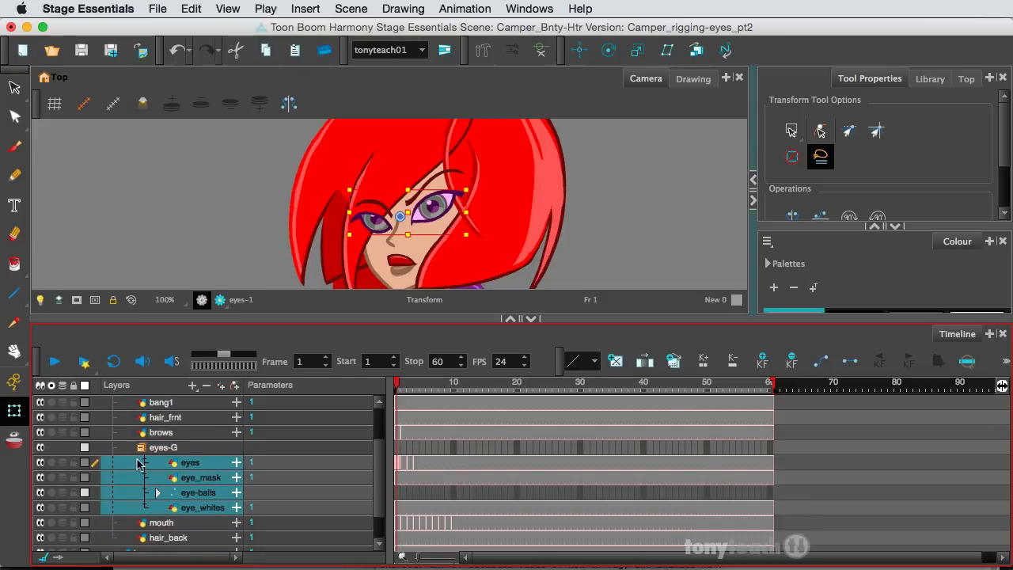
pyautogui.click(142, 447)
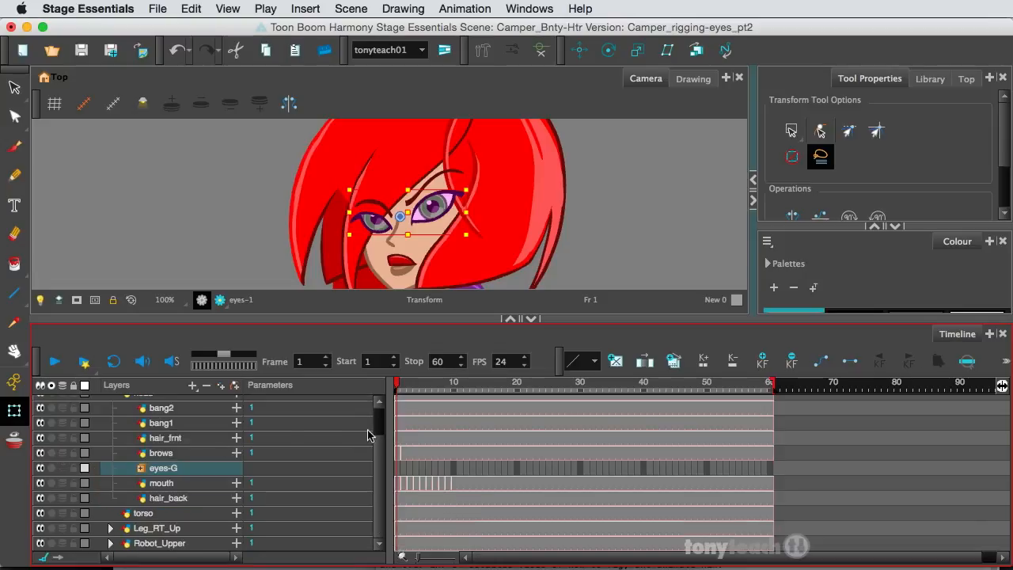